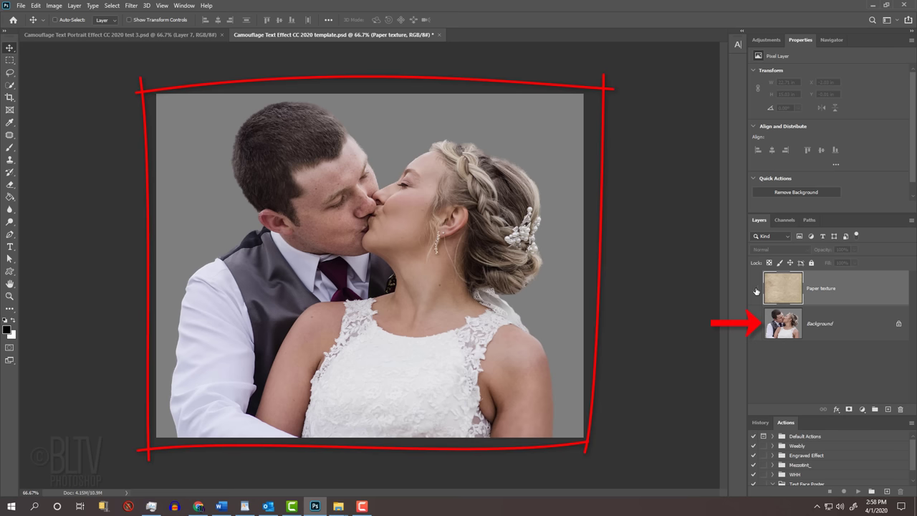
# Show the Paper texture layer and confirm its size is 1342 × 1080 px at 72 ppi.
pyautogui.click(756, 290)
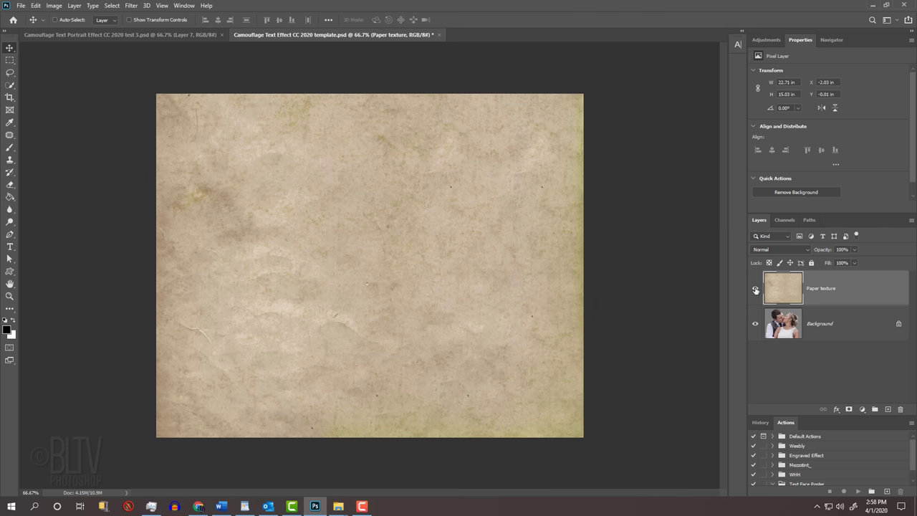
pyautogui.hotkey('ctrl', 'alt', 'i')
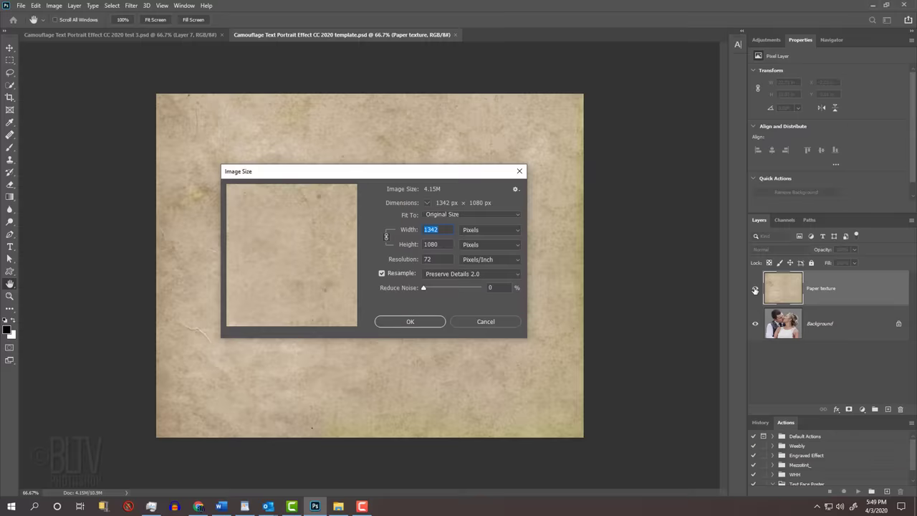
pyautogui.press('Return')
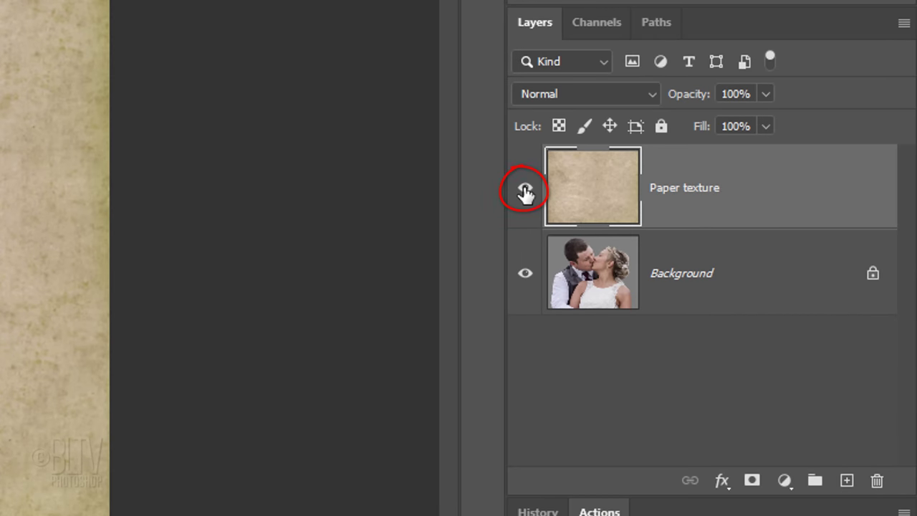
# Hide Paper texture, duplicate Background twice, hide both copies, and reselect Background.
pyautogui.click(525, 190)
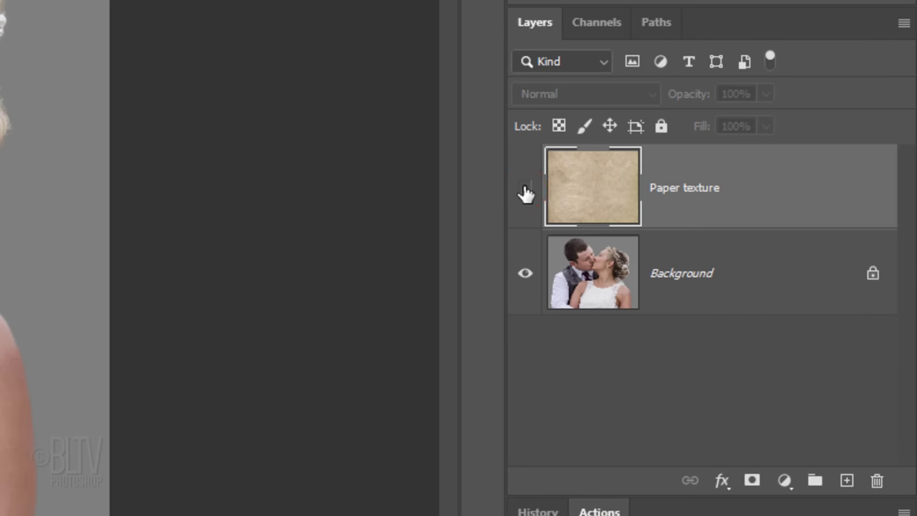
pyautogui.click(573, 264)
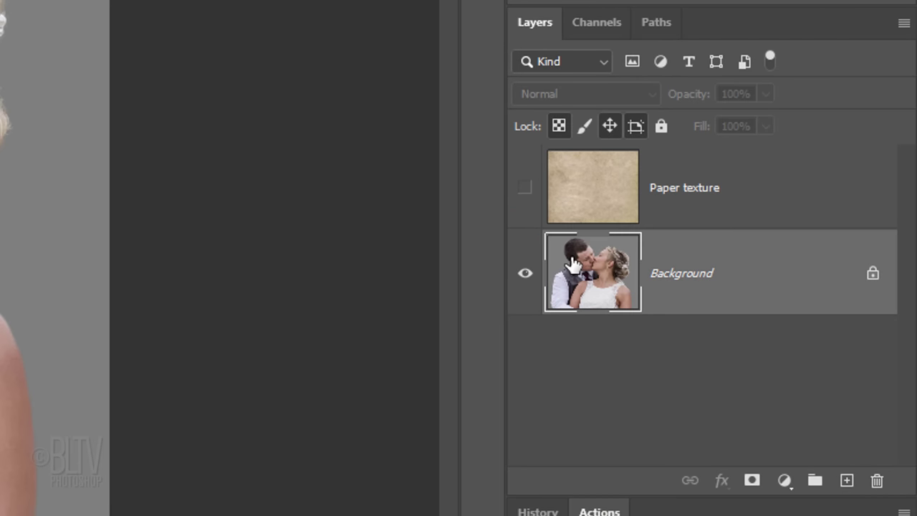
pyautogui.hotkey('ctrl', 'j')
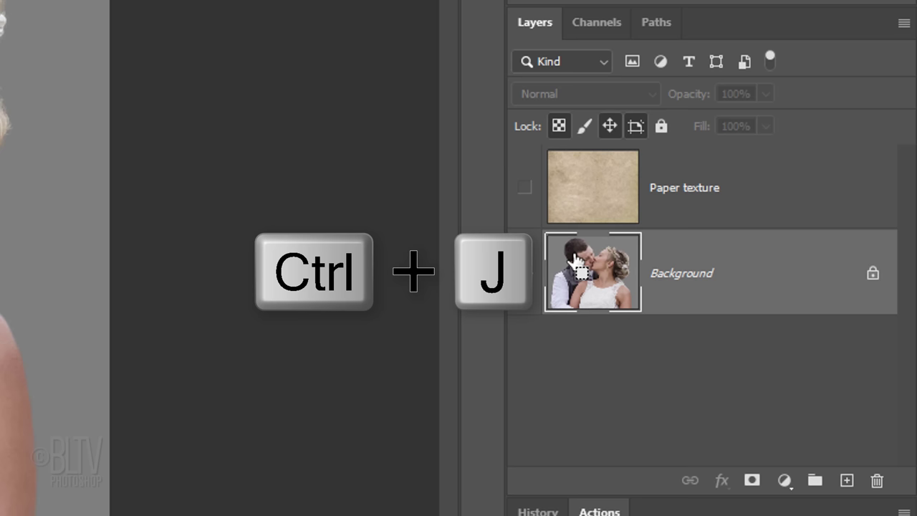
pyautogui.hotkey('ctrl', 'j')
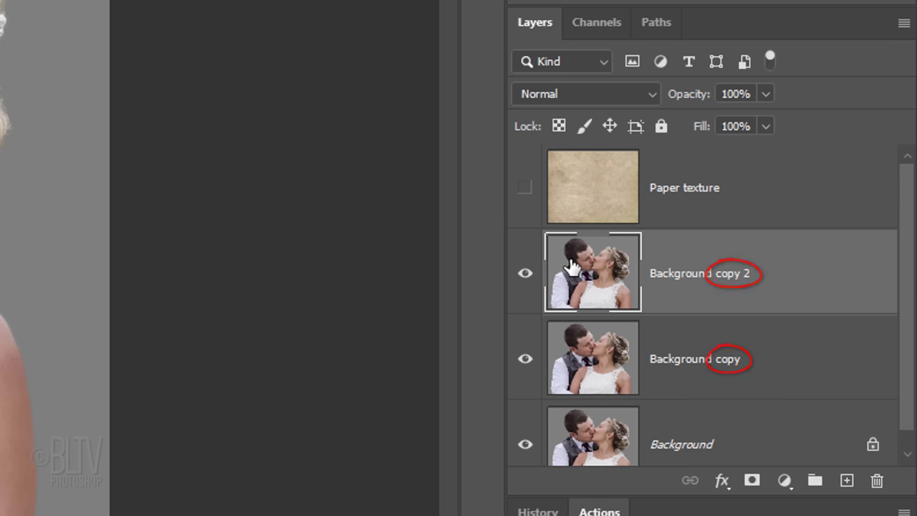
pyautogui.click(526, 274)
pyautogui.click(526, 364)
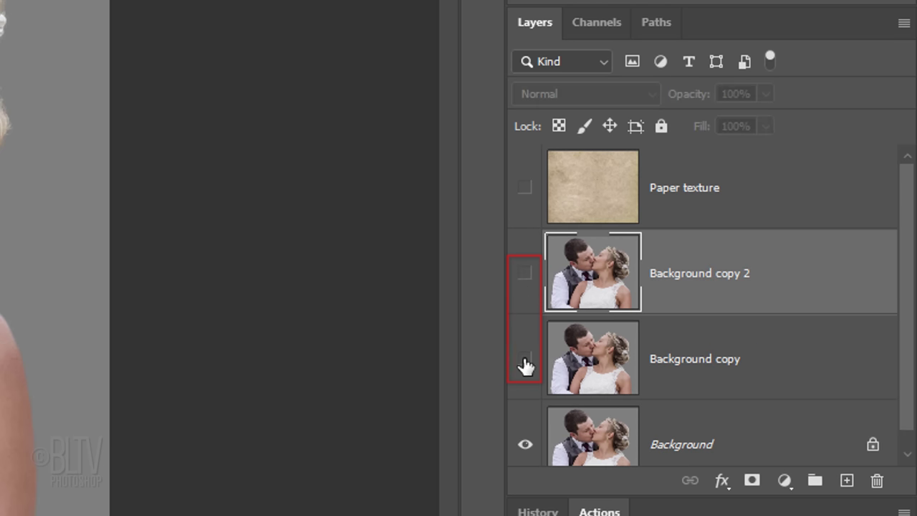
pyautogui.click(600, 433)
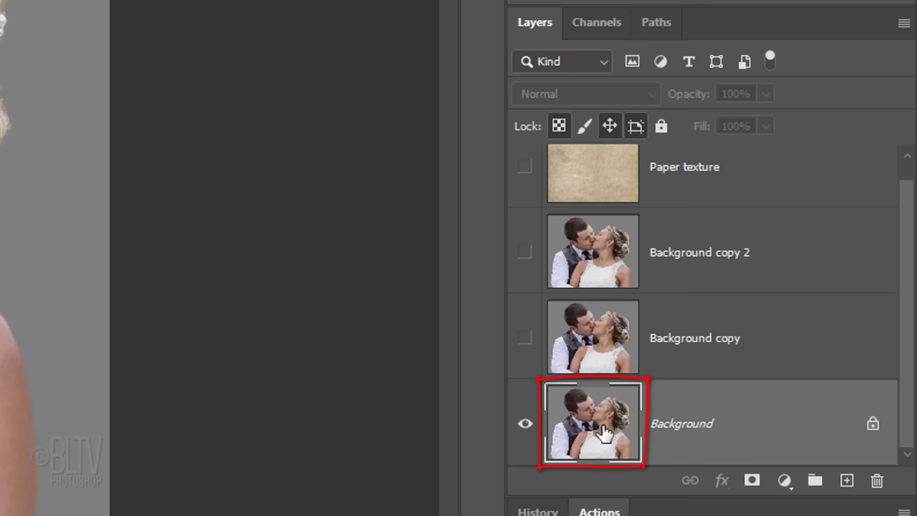
# Add Layer 1 above Background and fill it with 50% Gray.
pyautogui.click(846, 482)
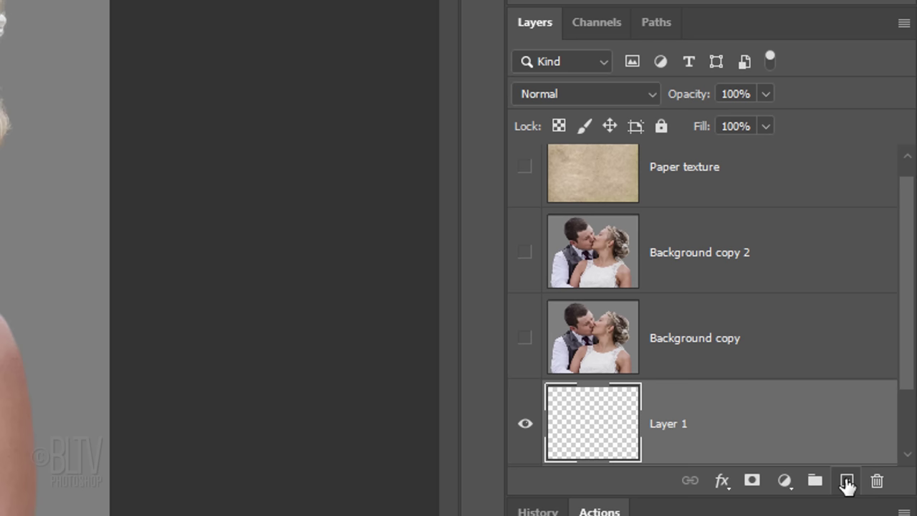
pyautogui.hotkey('shift', 'F5')
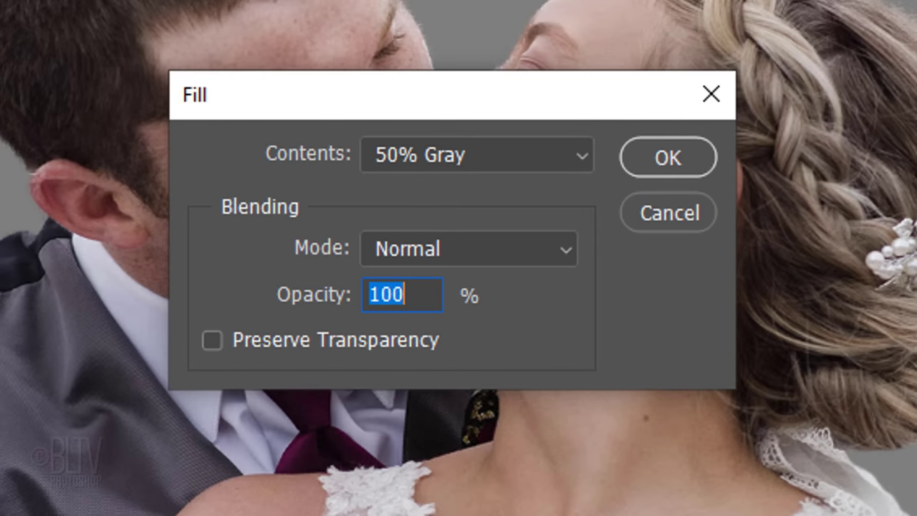
pyautogui.click(576, 156)
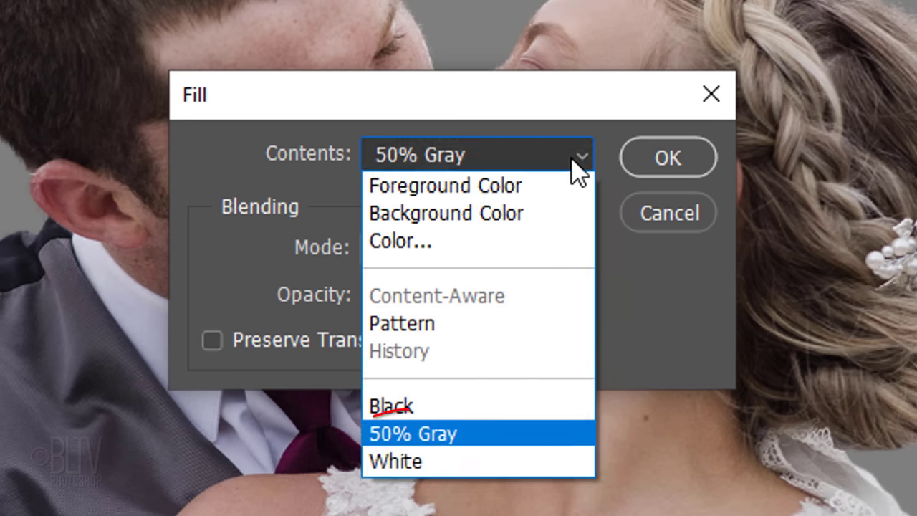
pyautogui.click(580, 166)
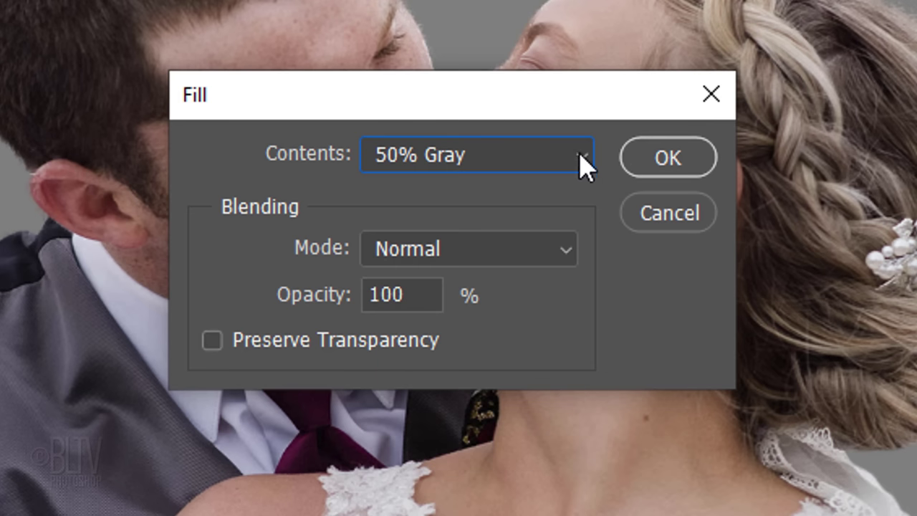
pyautogui.click(653, 166)
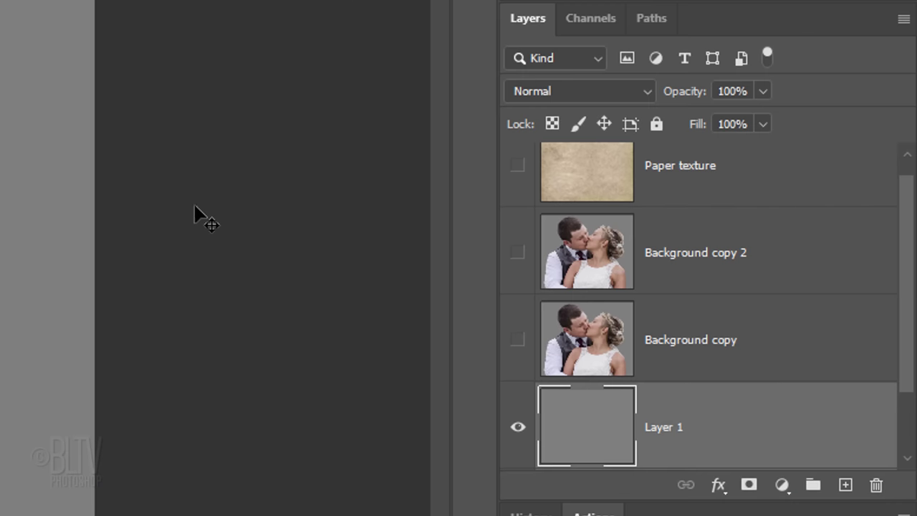
# Show Background copy, quick-select the couple, and add a layer mask from that selection.
pyautogui.click(517, 341)
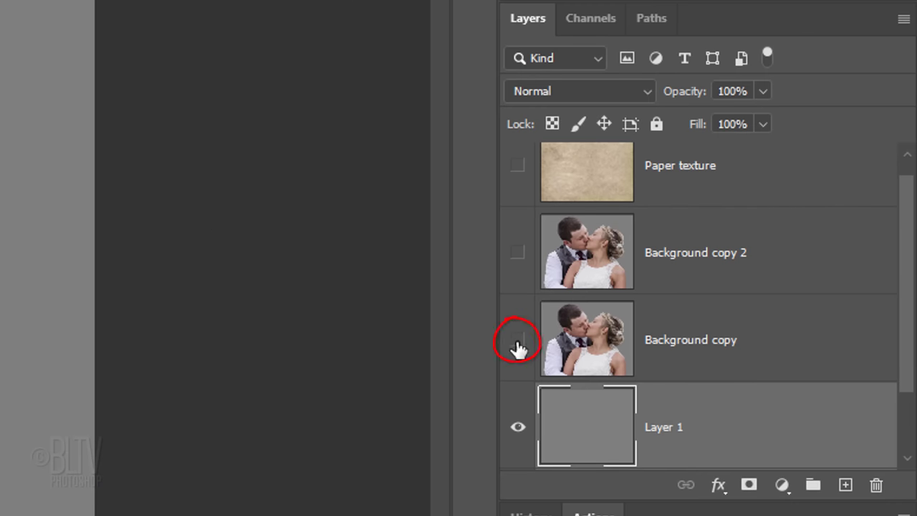
pyautogui.click(586, 346)
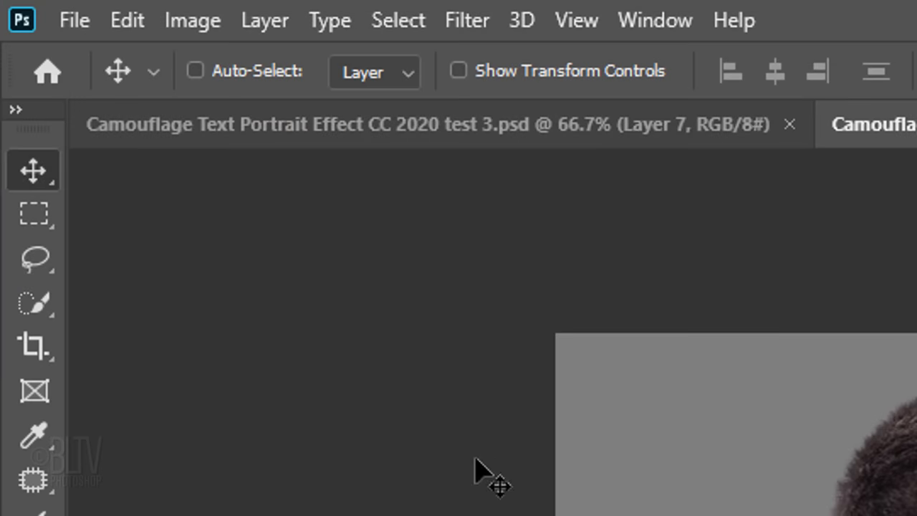
pyautogui.click(10, 86)
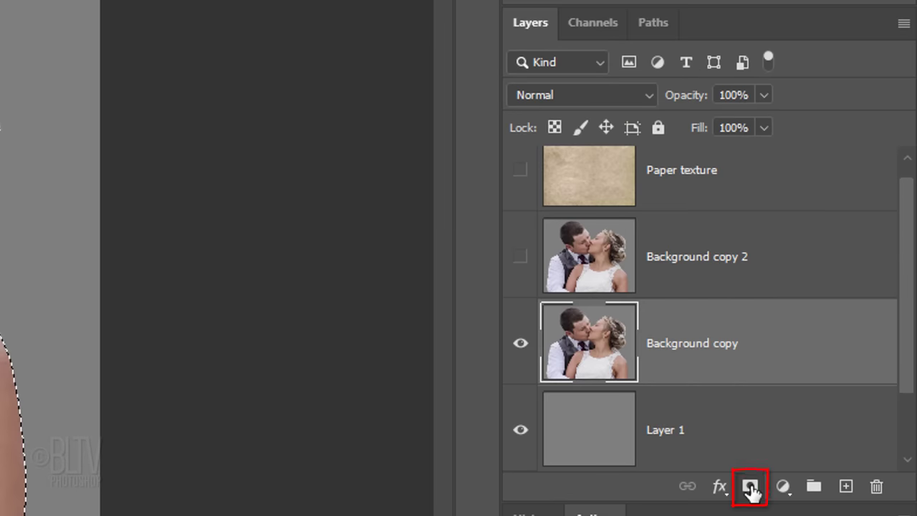
pyautogui.click(749, 487)
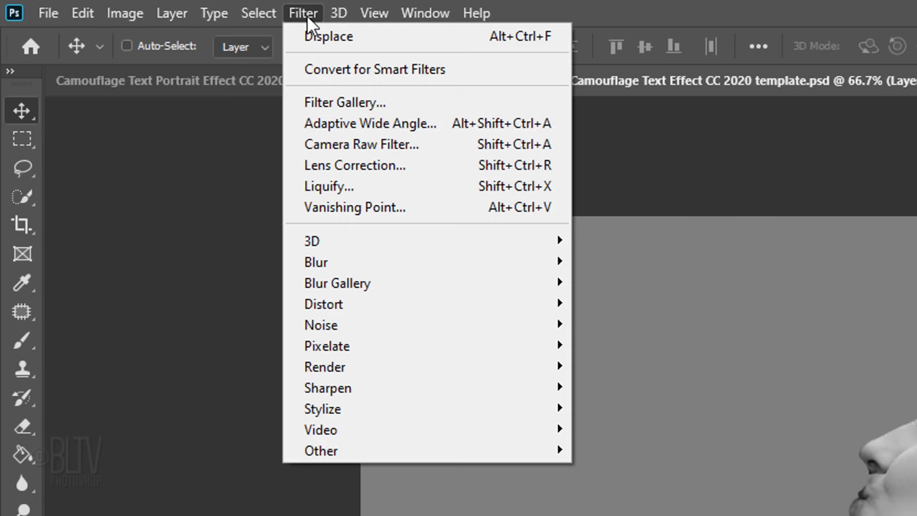
# Soften the black-and-white Layer 2 with a 2.0-pixel Gaussian Blur.
pyautogui.moveTo(326, 265)
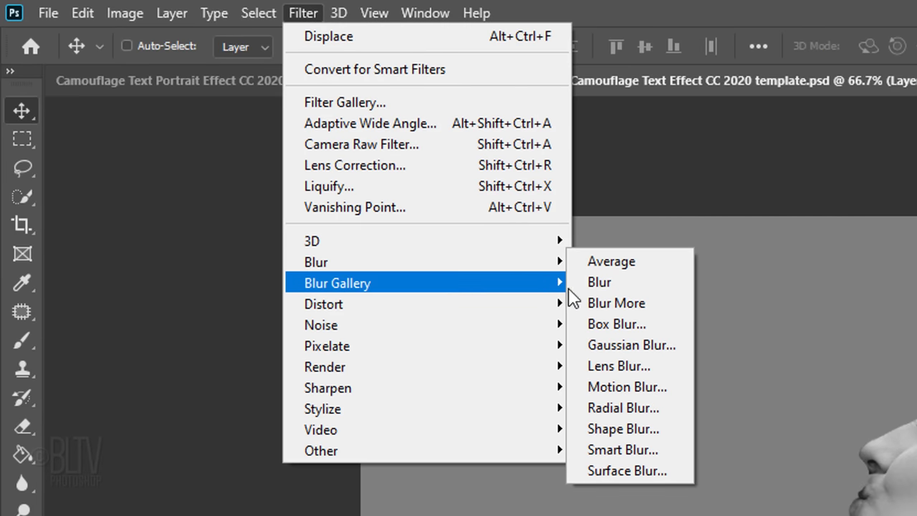
pyautogui.click(628, 347)
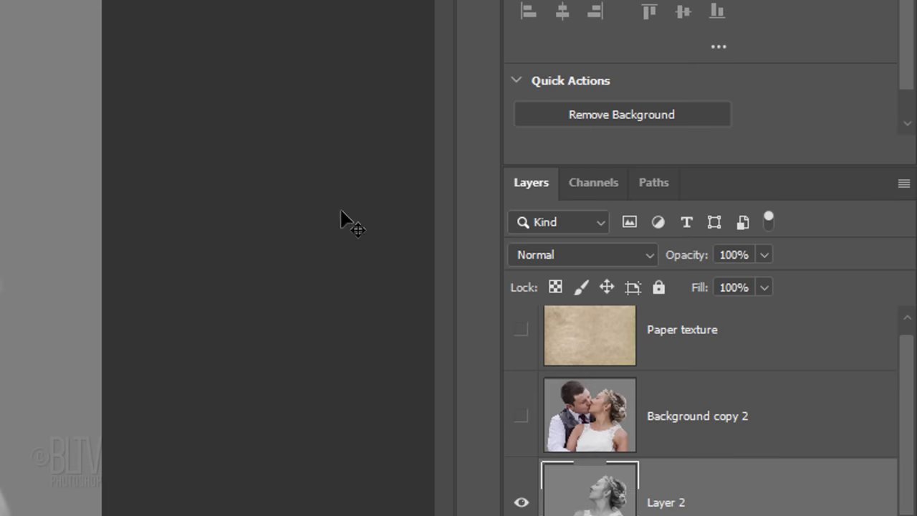
# Duplicate Layer 2 into a new document named 'Displacement'.
pyautogui.click(903, 185)
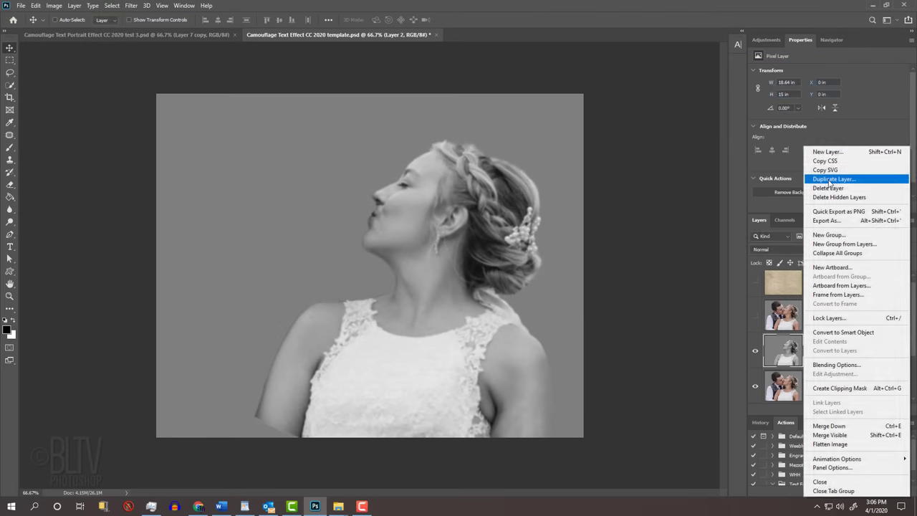
pyautogui.click(699, 83)
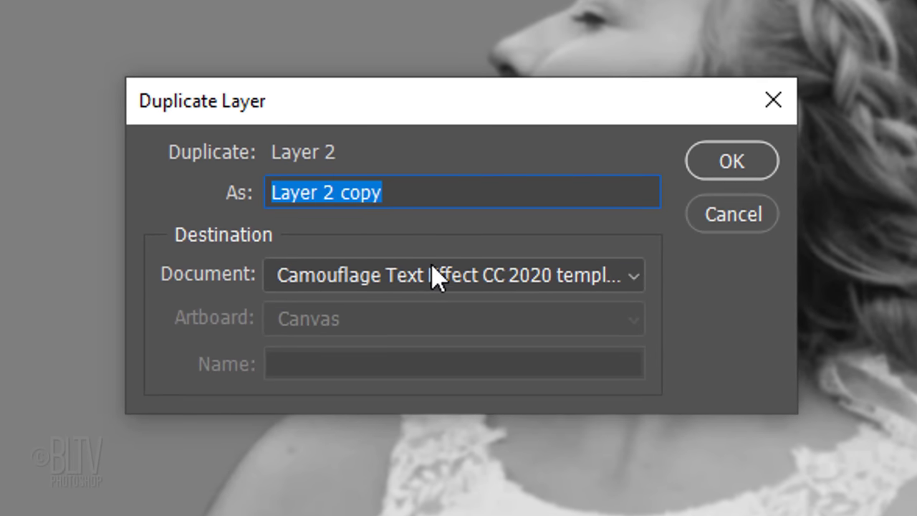
pyautogui.click(370, 267)
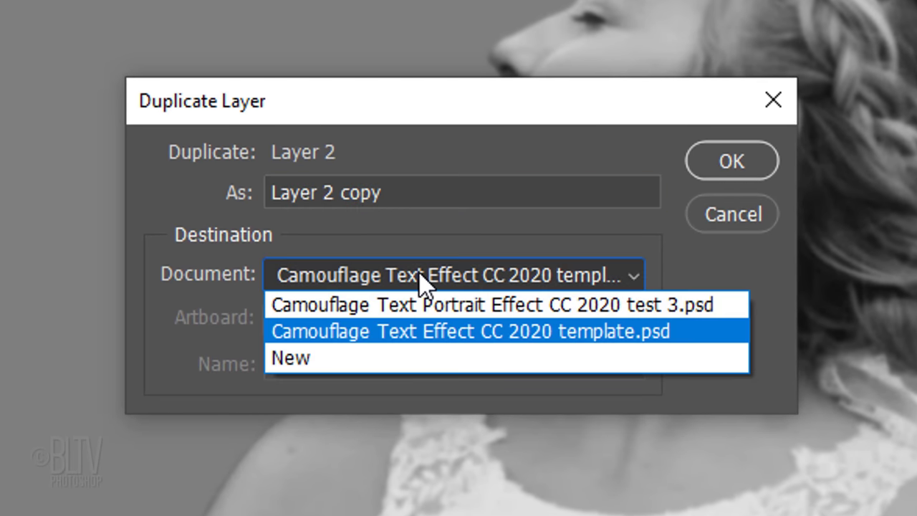
pyautogui.click(376, 358)
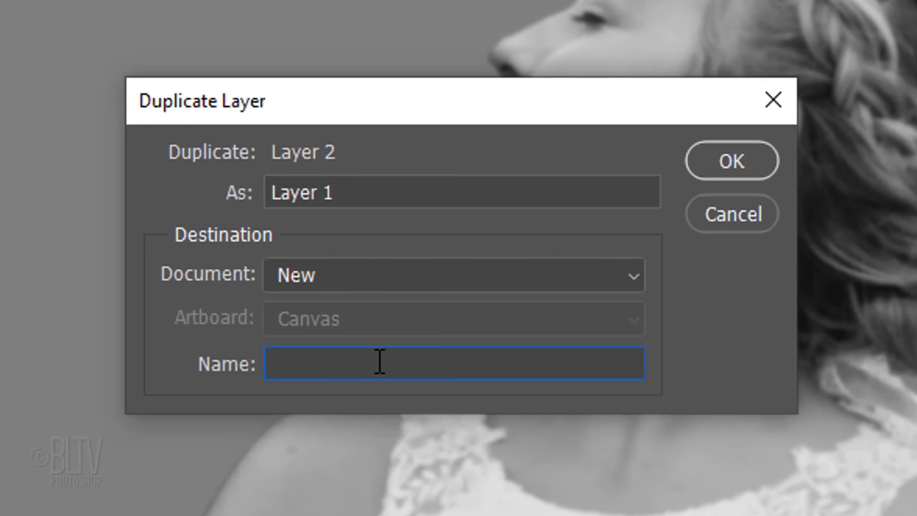
pyautogui.write('Displacement')
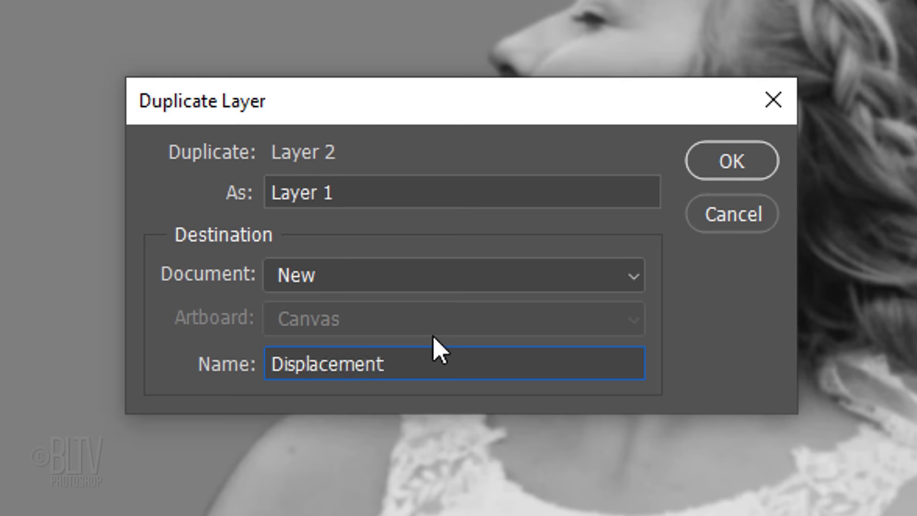
pyautogui.click(719, 160)
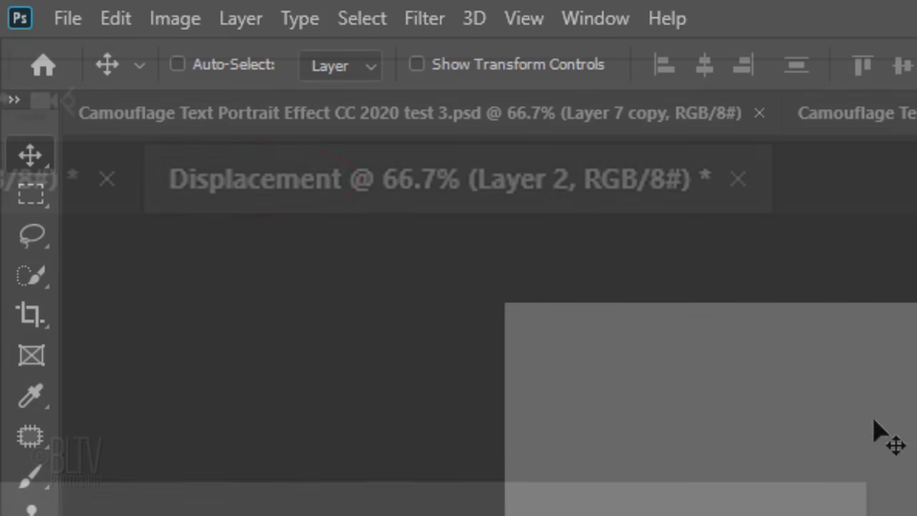
# Save Displacement as a PSD on the Desktop with Maximize Compatibility on.
pyautogui.click(70, 22)
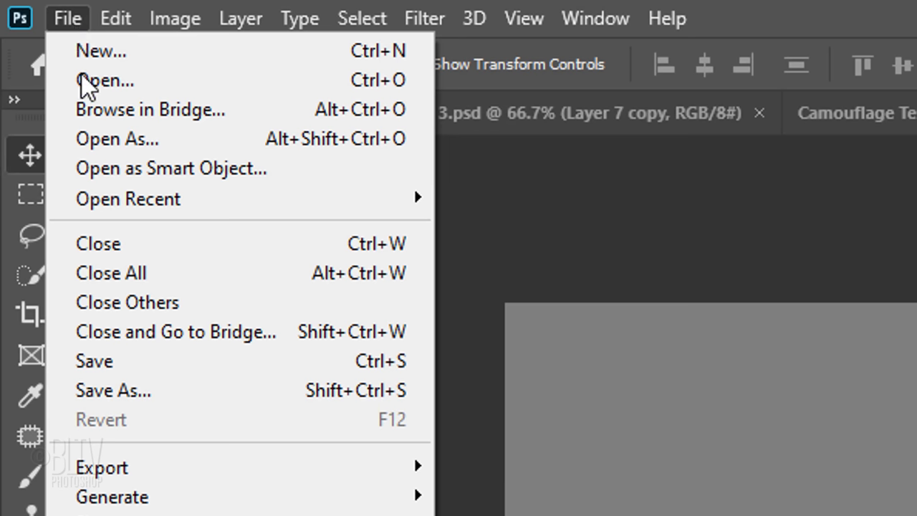
pyautogui.click(101, 390)
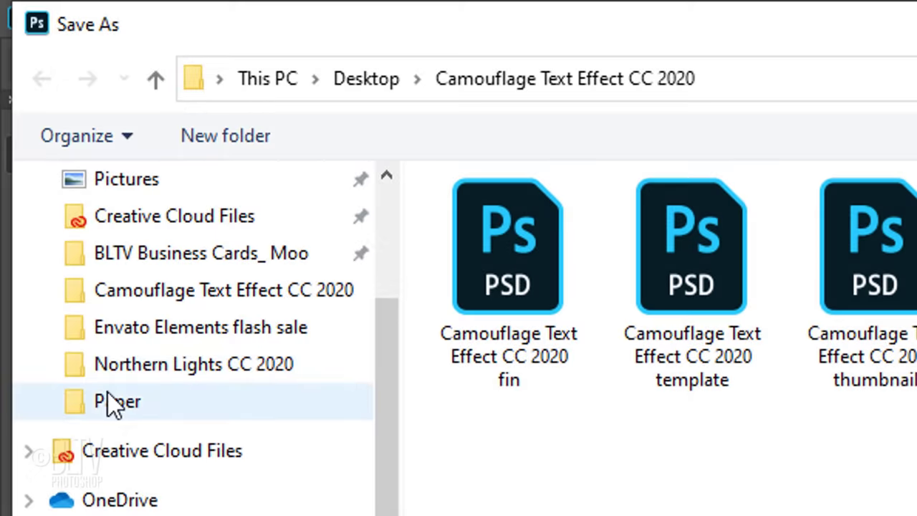
pyautogui.click(131, 245)
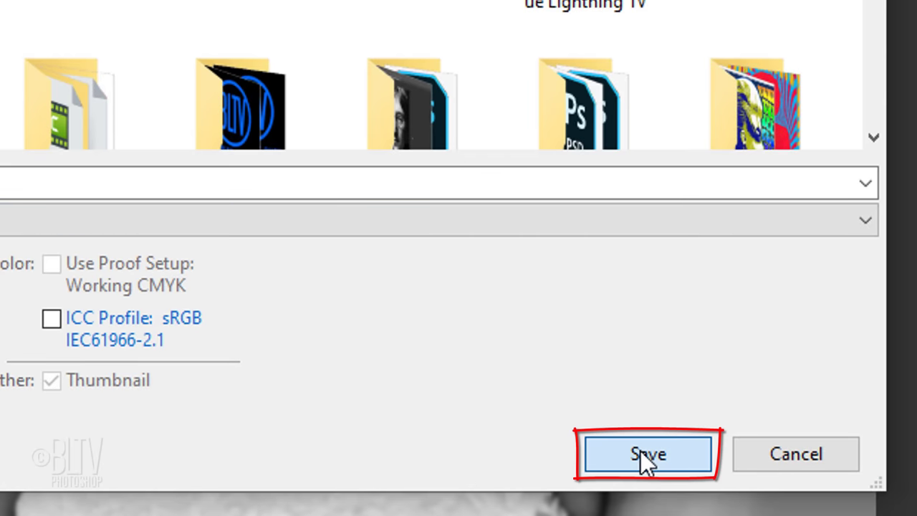
pyautogui.click(640, 451)
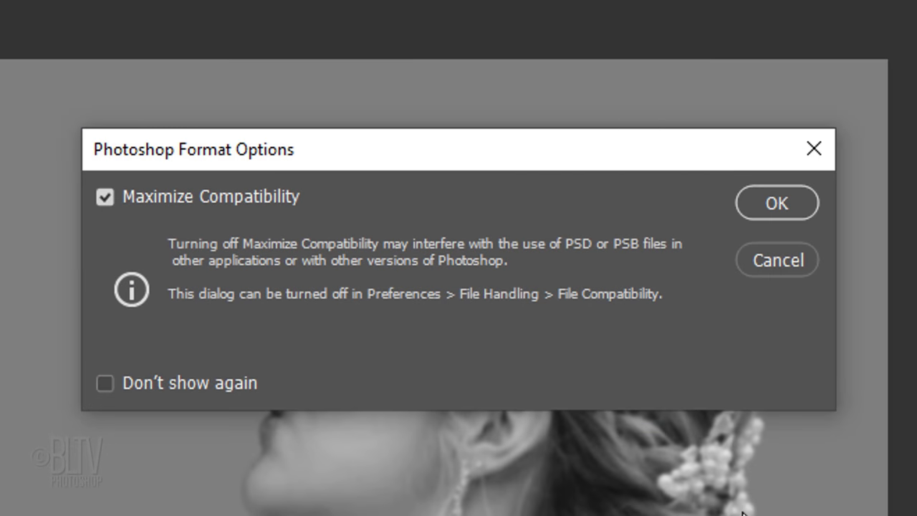
pyautogui.click(778, 202)
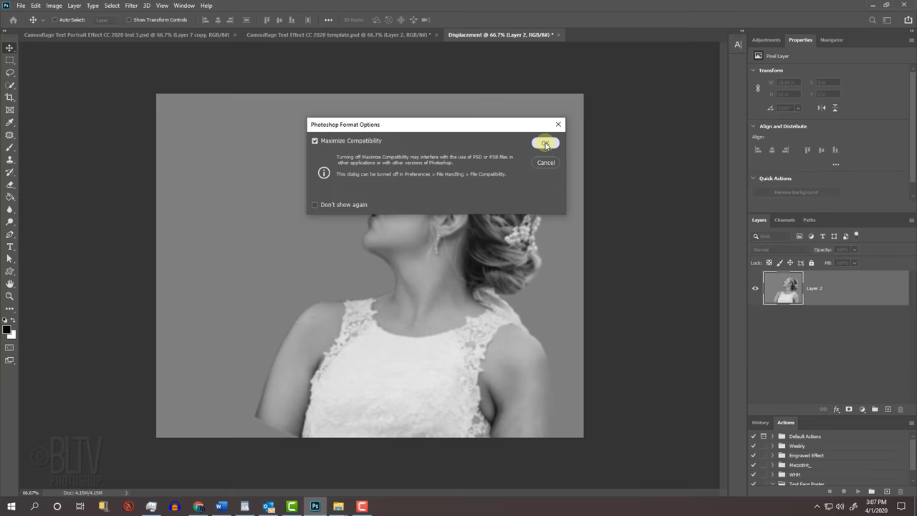
# In the template, delete Layer 2, desaturate Background copy, and set it to Soft Light.
pyautogui.click(364, 36)
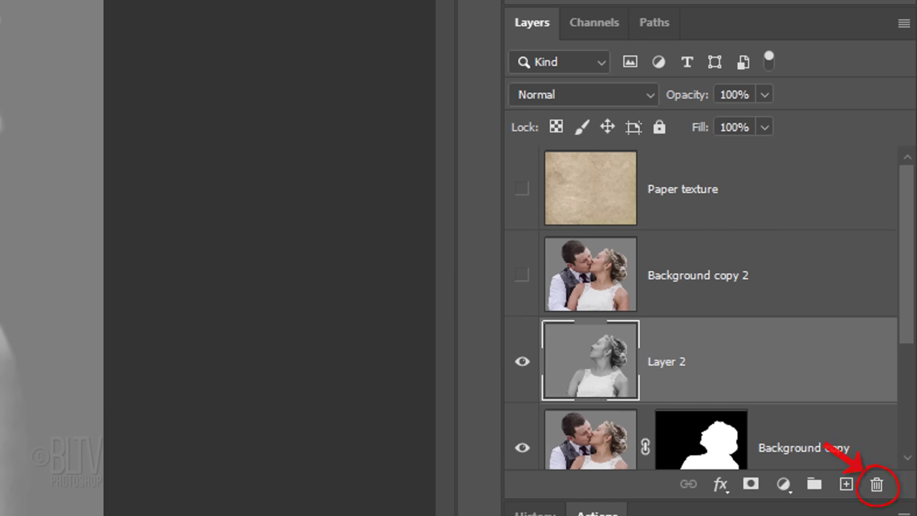
pyautogui.press('Delete')
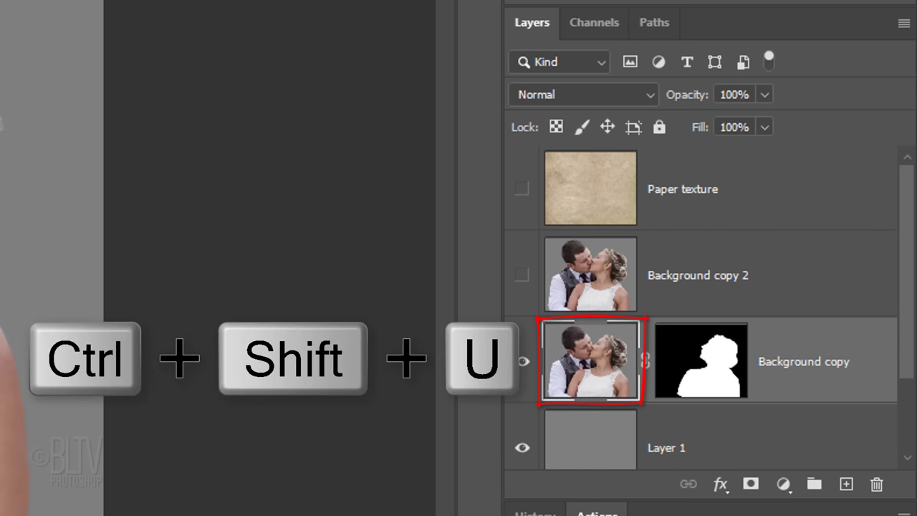
pyautogui.hotkey('ctrl', 'shift', 'u')
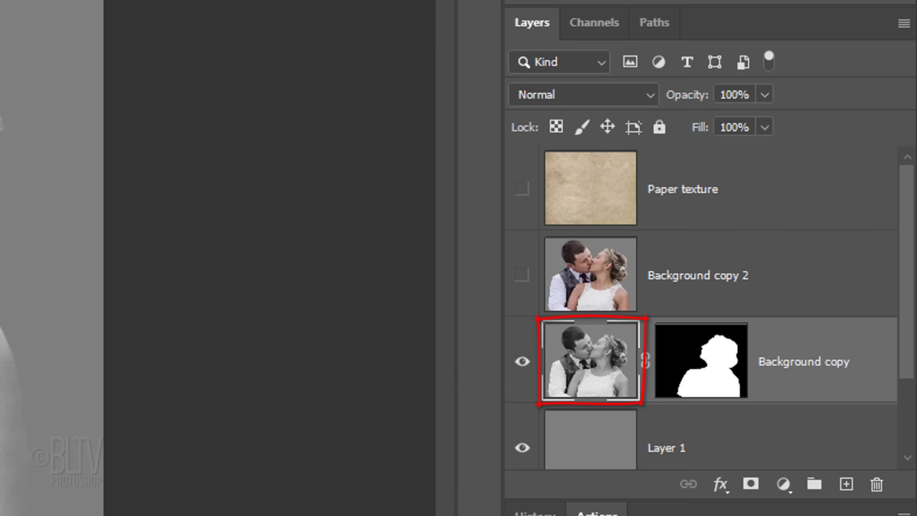
pyautogui.click(550, 91)
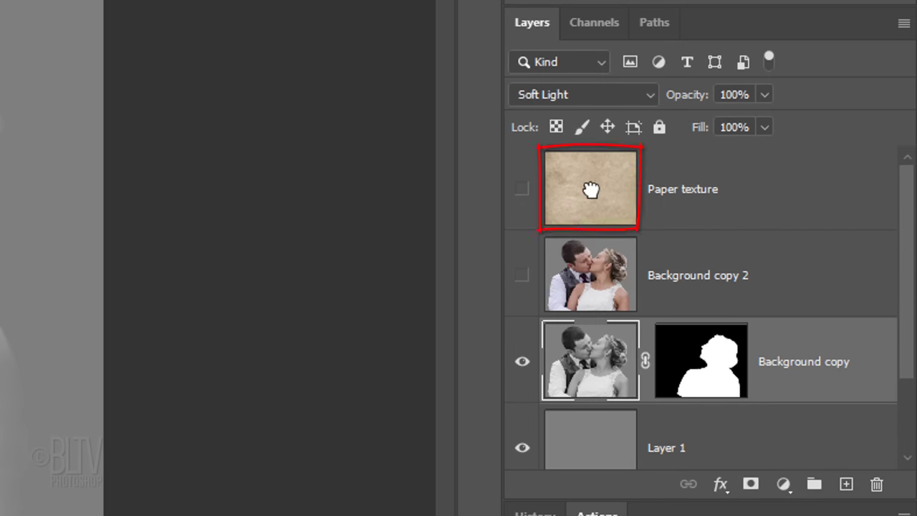
# Move Paper texture below Background copy 2, show it in Overlay mode, and add an empty layer beneath.
pyautogui.moveTo(591, 190); pyautogui.dragTo(586, 328)
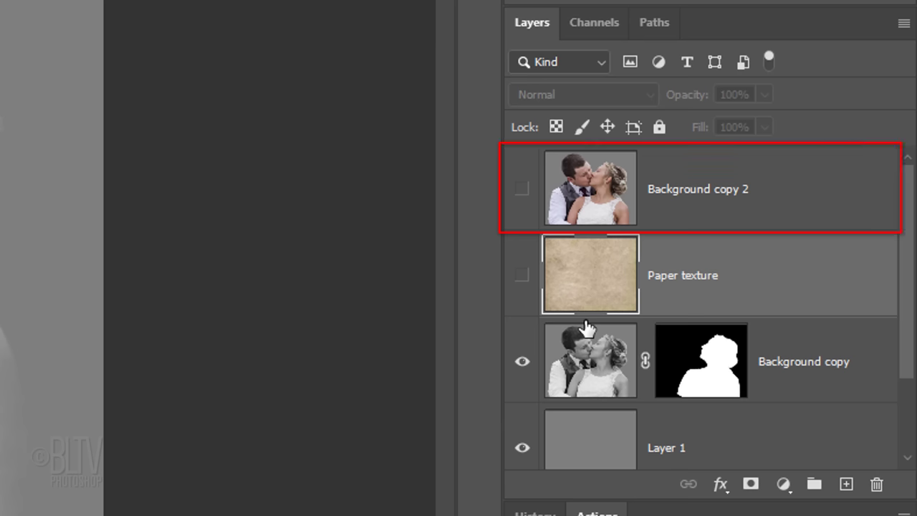
pyautogui.click(521, 275)
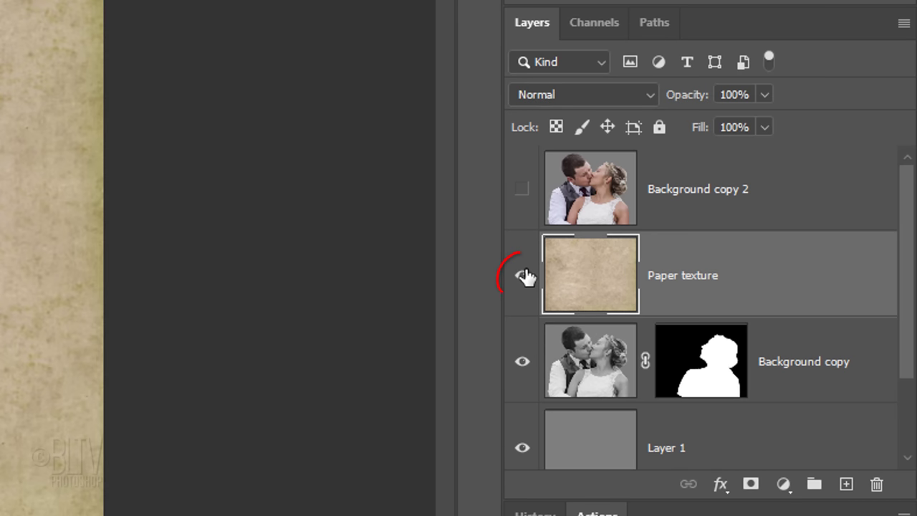
pyautogui.click(549, 94)
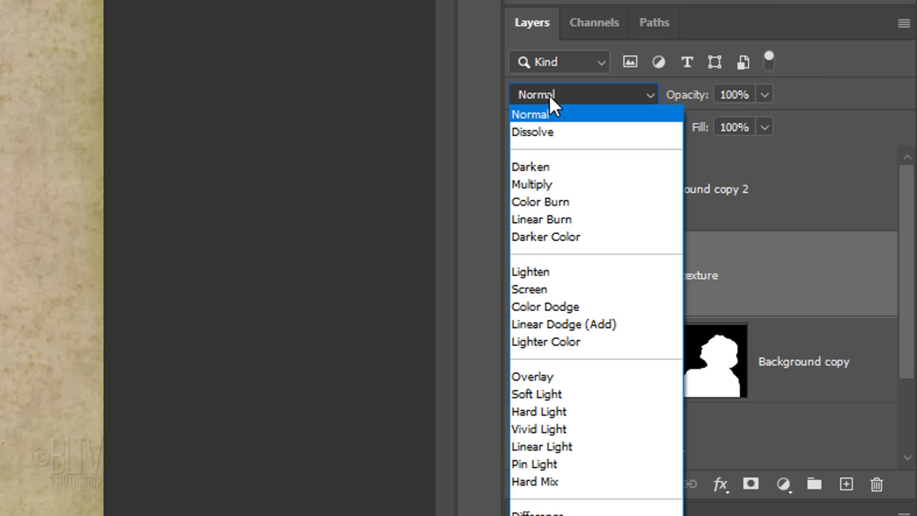
pyautogui.click(533, 374)
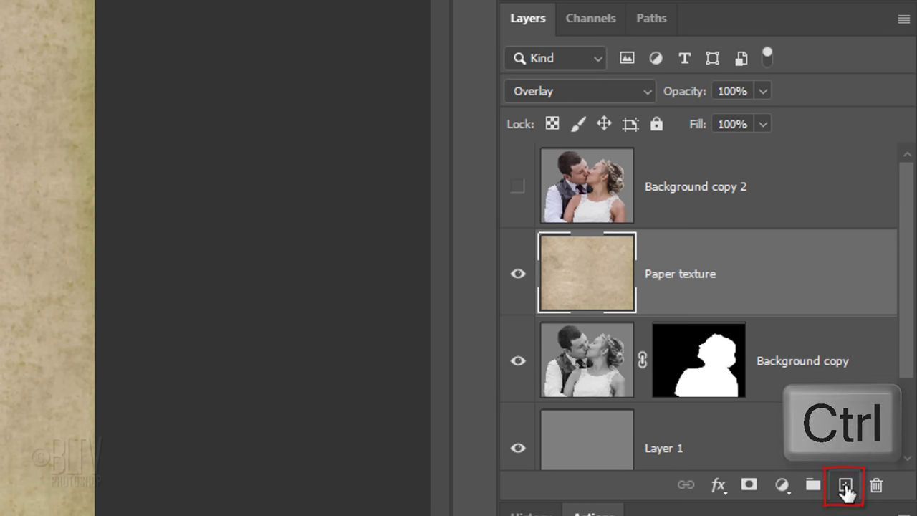
pyautogui.keyDown('ctrl'); pyautogui.click(845, 486); pyautogui.keyUp('ctrl')
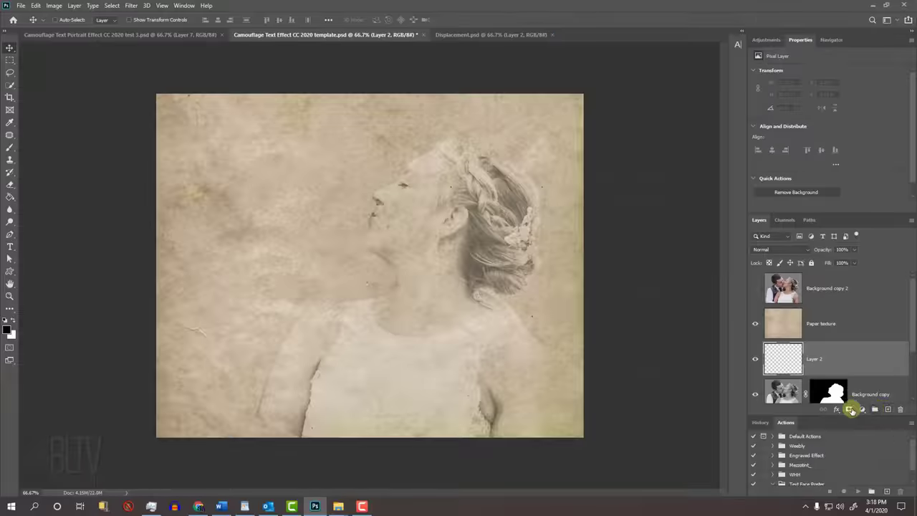
# Copy the whole poem from WordPad, then minimize WordPad.
pyautogui.click(248, 505)
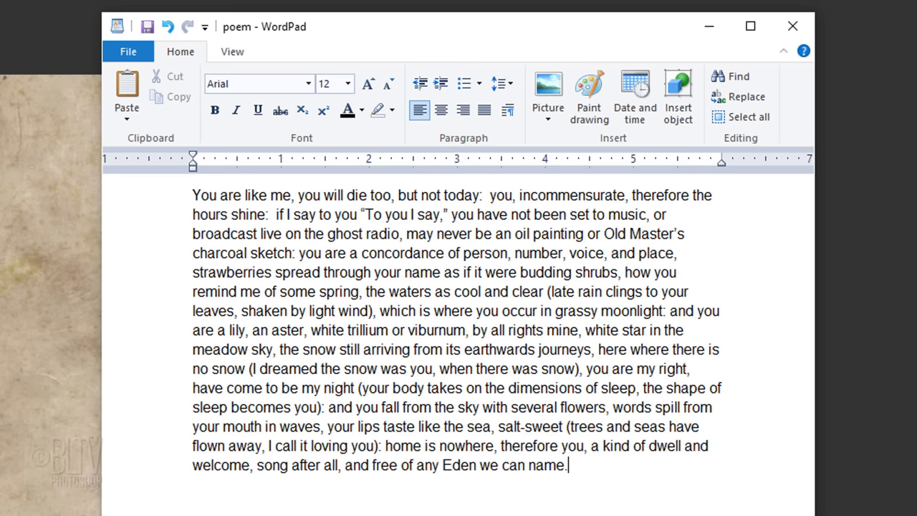
pyautogui.moveTo(560, 461); pyautogui.dragTo(170, 178)
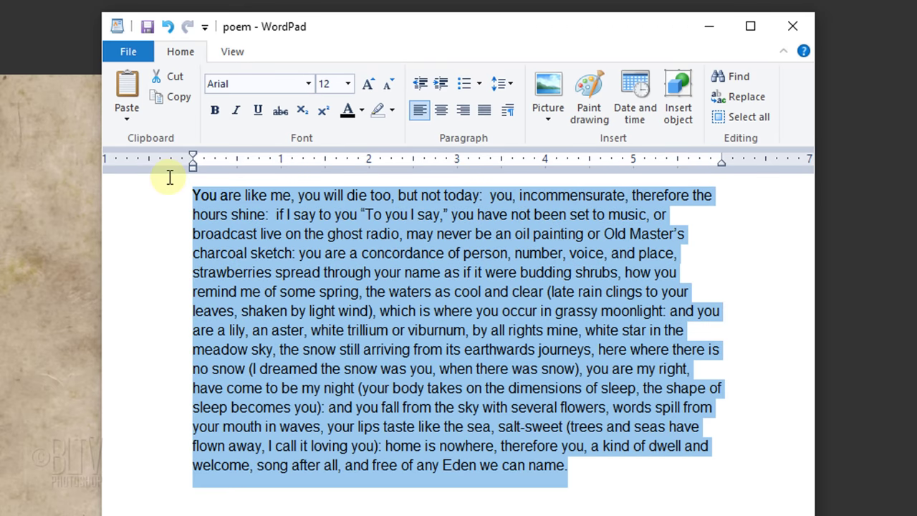
pyautogui.hotkey('ctrl', 'a')
pyautogui.hotkey('ctrl', 'c')
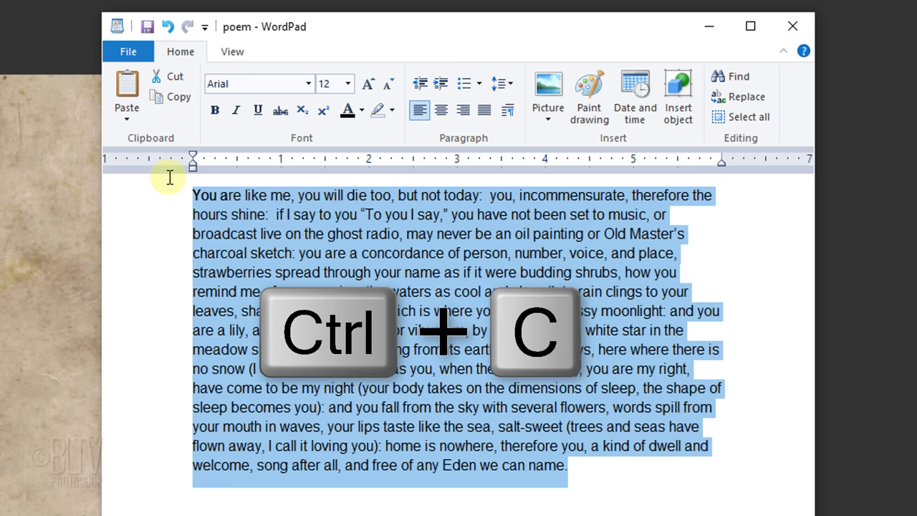
pyautogui.click(709, 29)
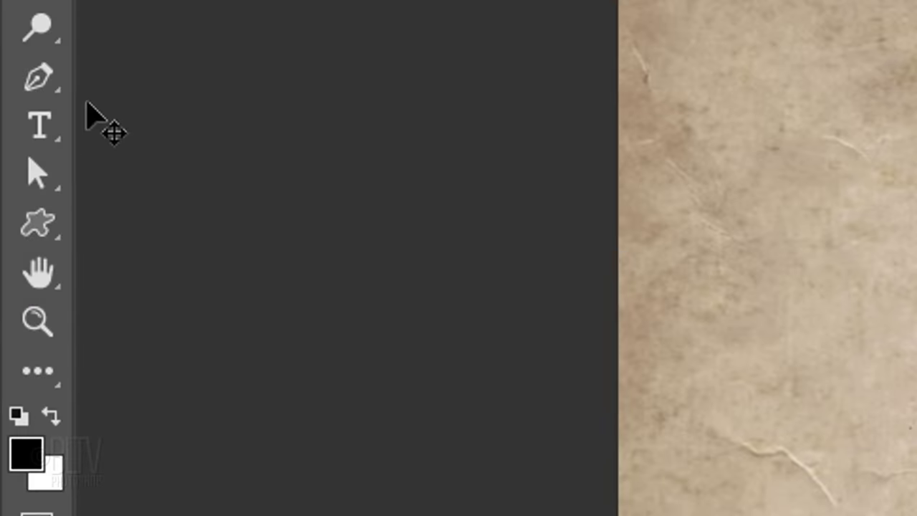
# Switch to the Horizontal Type Tool and confirm the font is MT Matto Script, 36 pt, Sharp.
pyautogui.rightClick(40, 125)
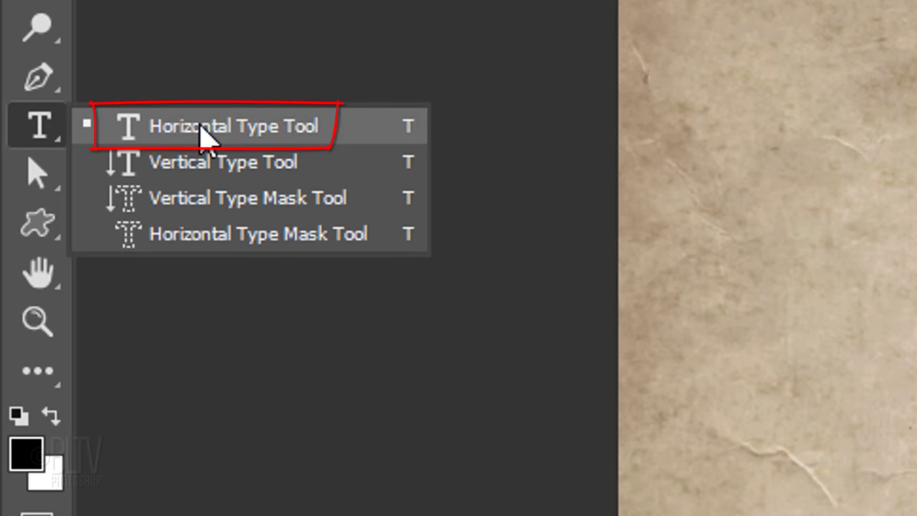
pyautogui.click(202, 129)
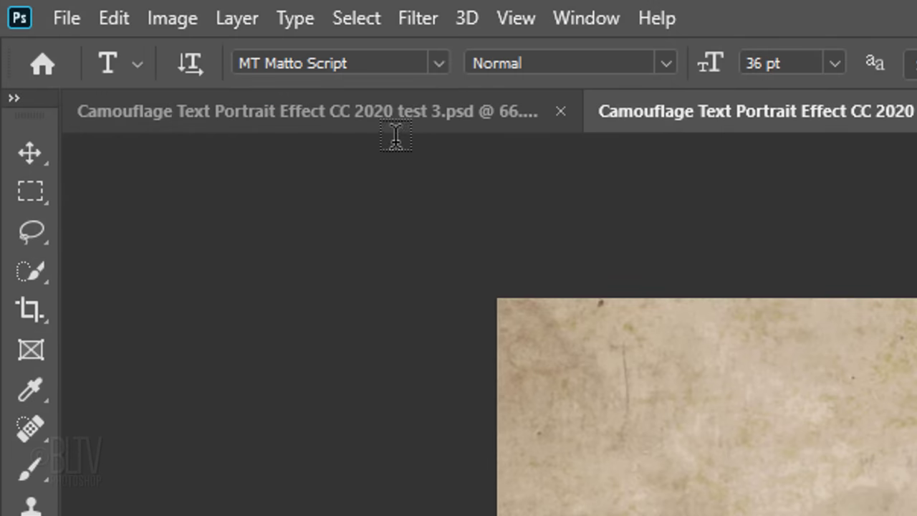
pyautogui.click(439, 64)
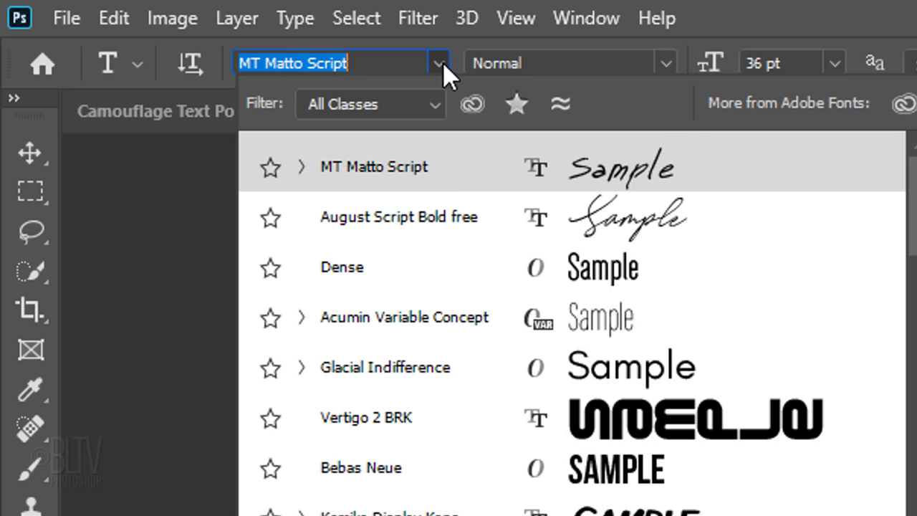
pyautogui.click(444, 64)
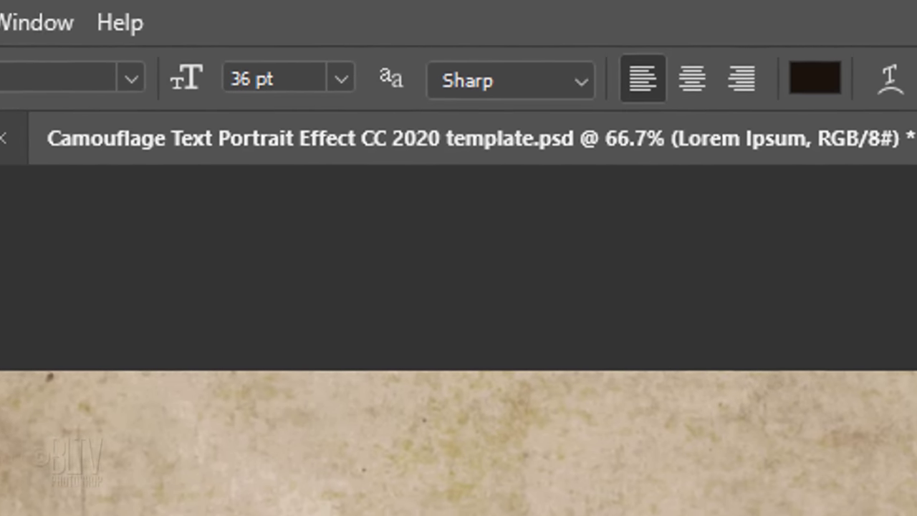
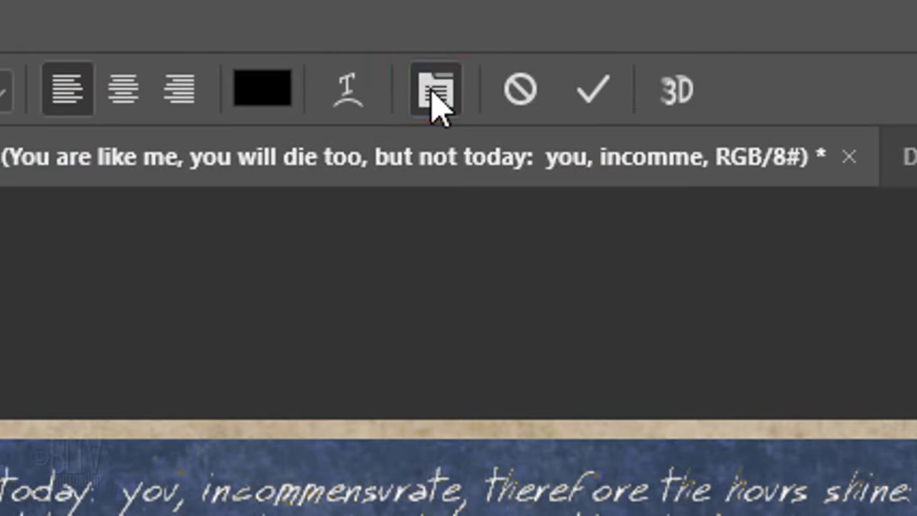
# Tighten the poem text's leading to 32 pt in the Character panel.
pyautogui.click(435, 93)
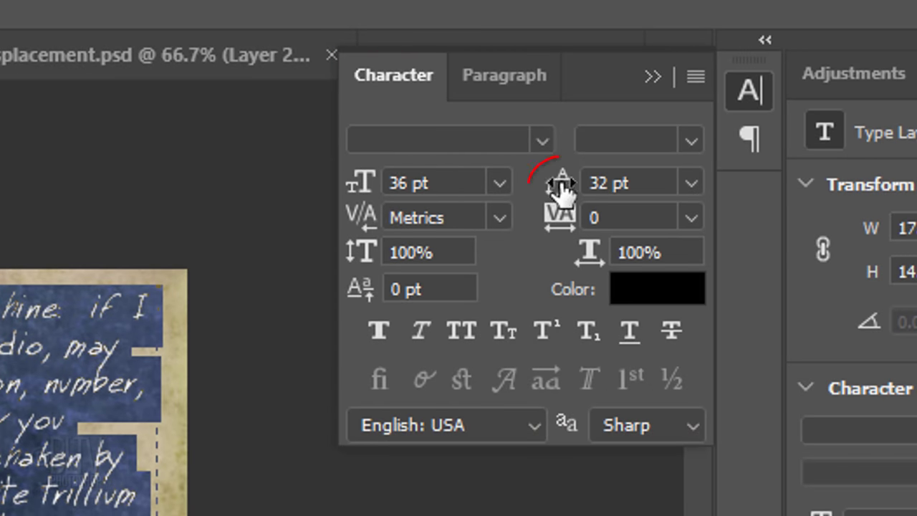
pyautogui.moveTo(563, 186); pyautogui.dragTo(603, 198)
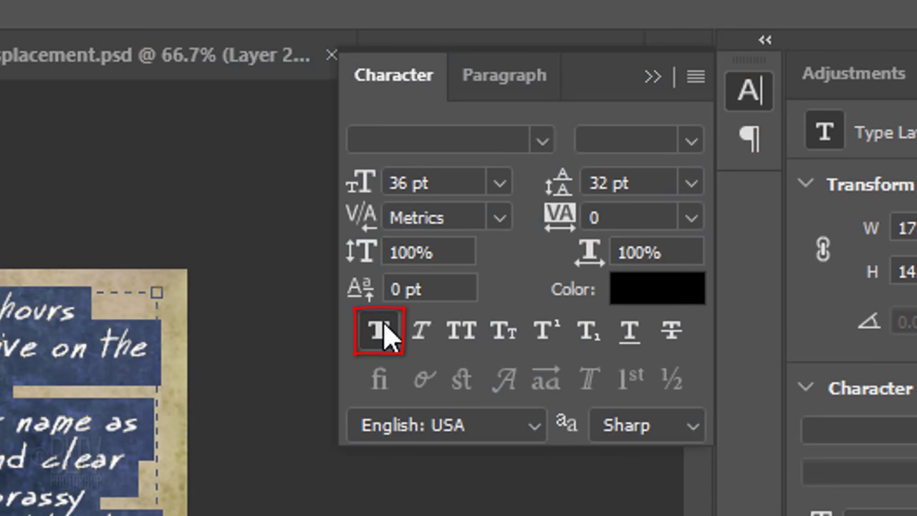
# Colour the poem text dark brown 160C04 and collapse the Character panel.
pyautogui.click(643, 300)
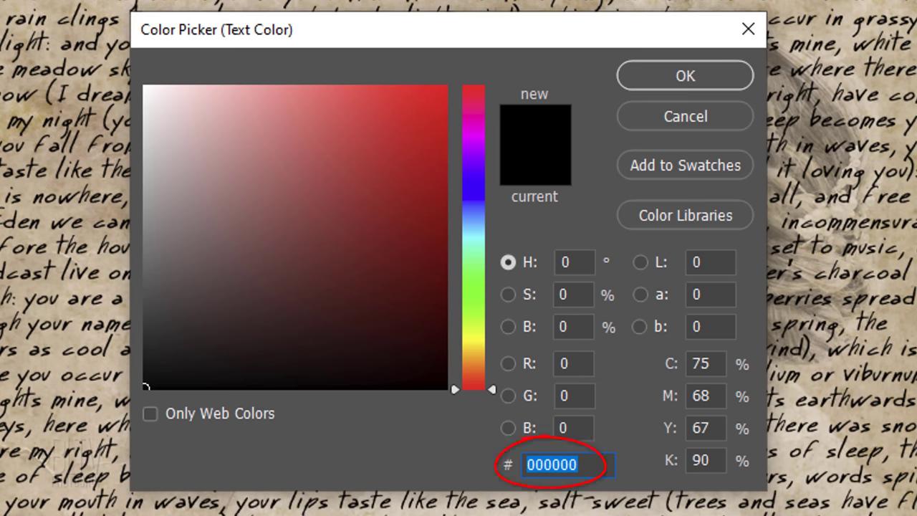
pyautogui.write('1')
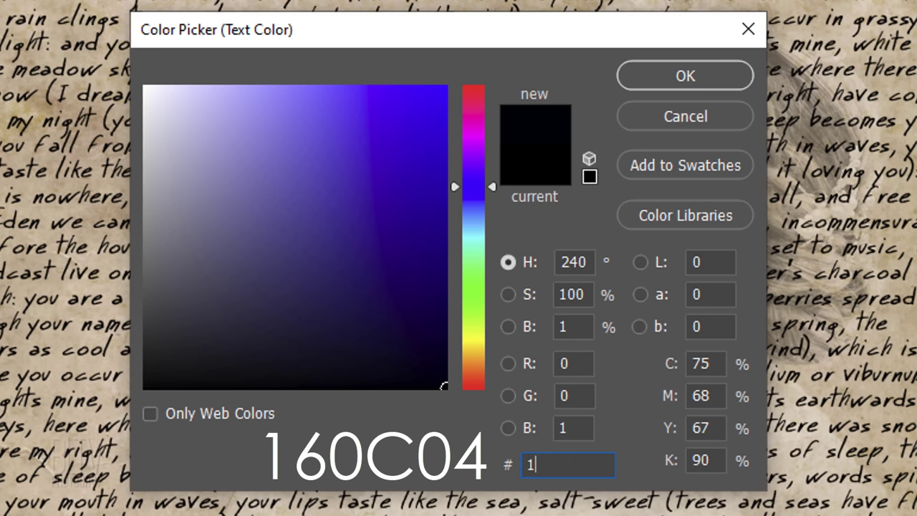
pyautogui.write('60')
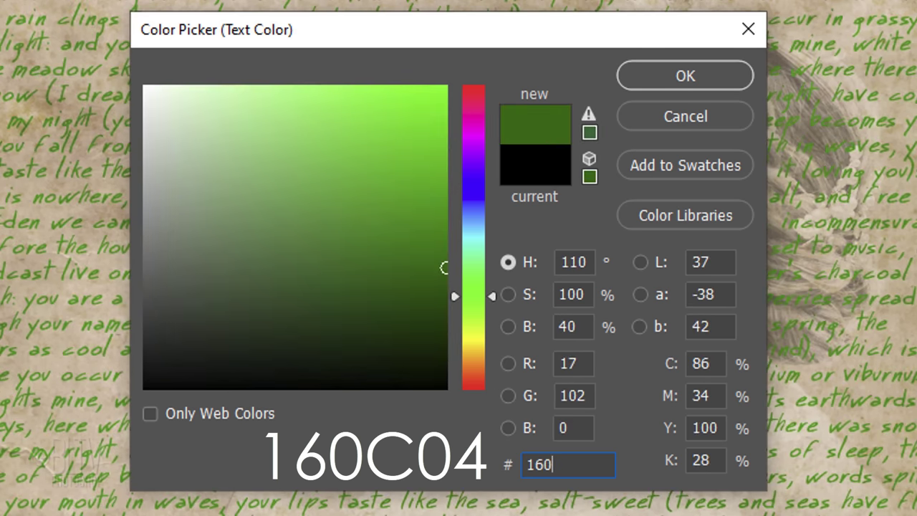
pyautogui.write('C04')
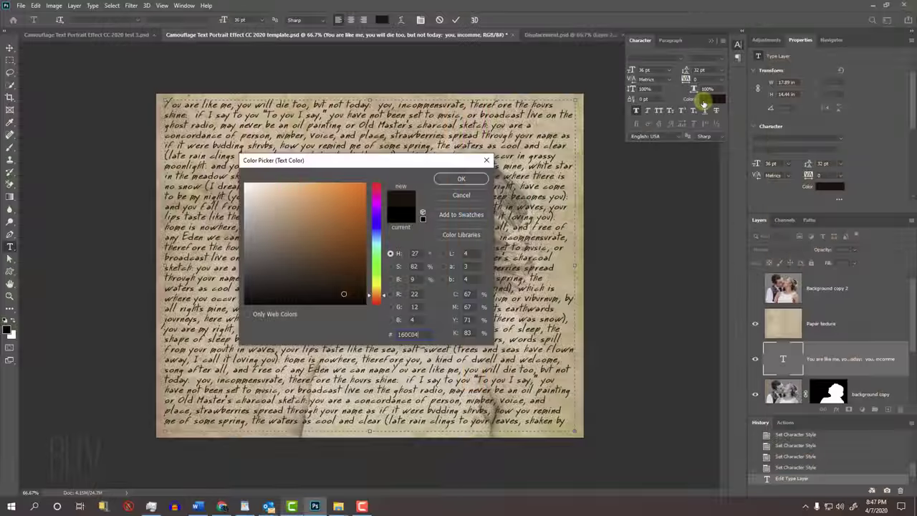
pyautogui.press('Return')
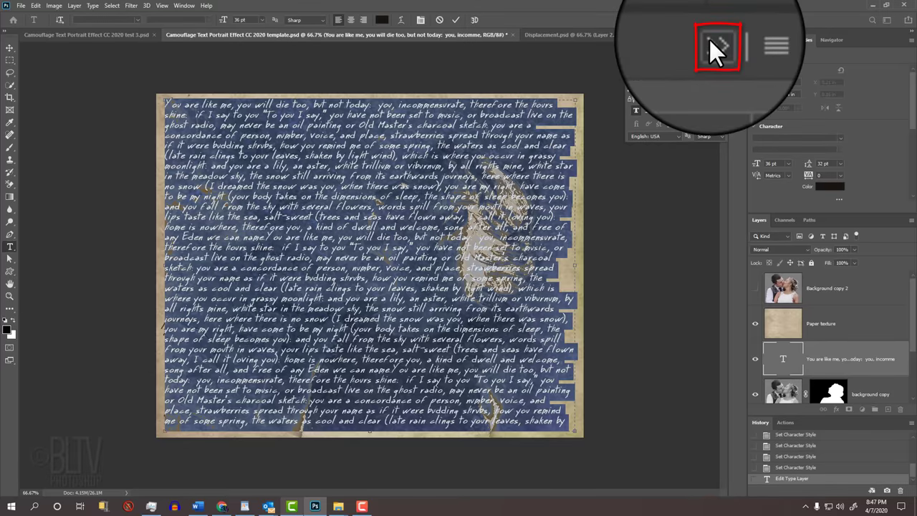
pyautogui.click(709, 41)
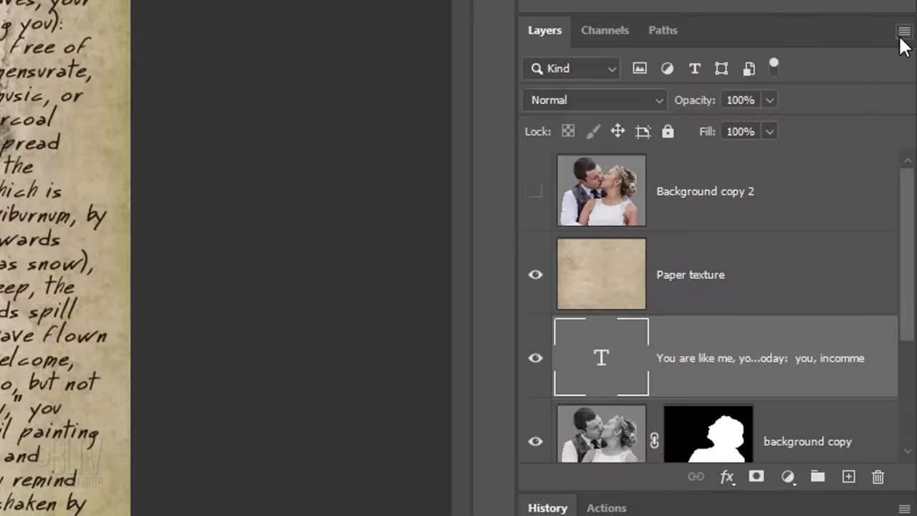
# Convert the text layer to a smart object and bring up Distort > Displace at scale 15.
pyautogui.click(904, 33)
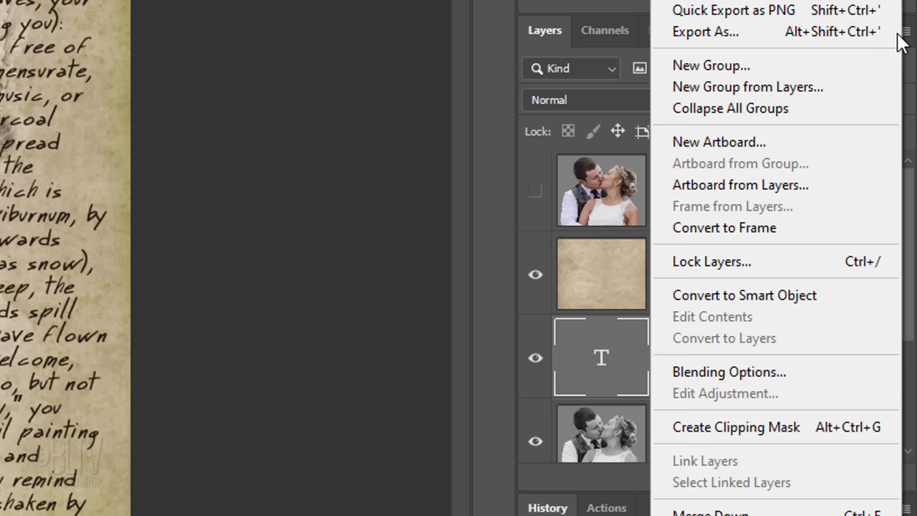
pyautogui.click(733, 293)
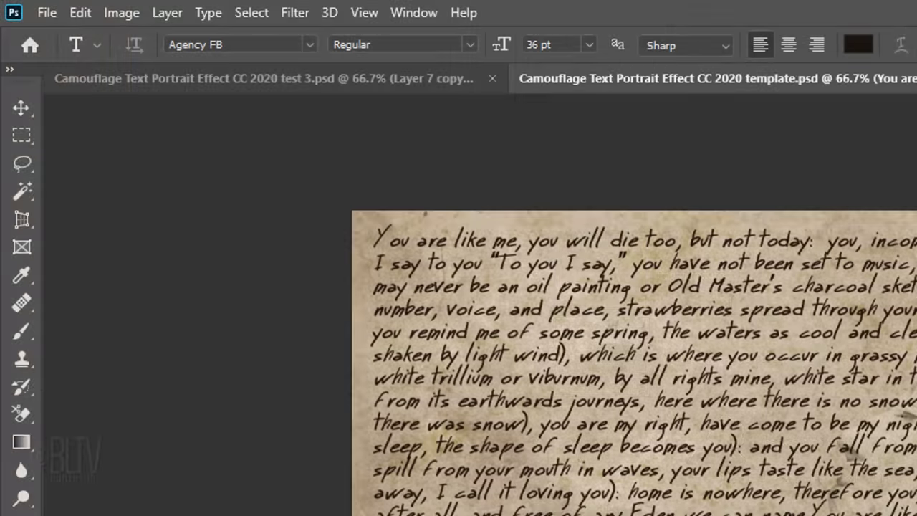
pyautogui.click(295, 13)
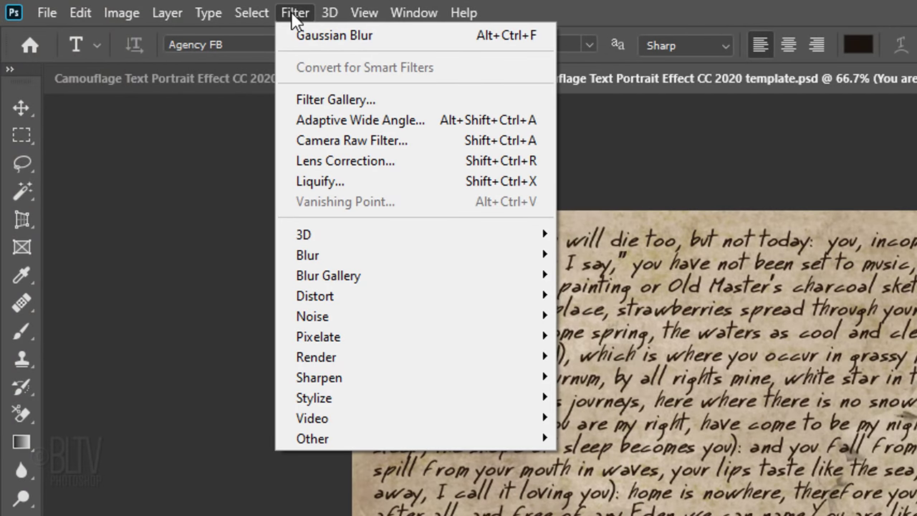
pyautogui.moveTo(317, 304)
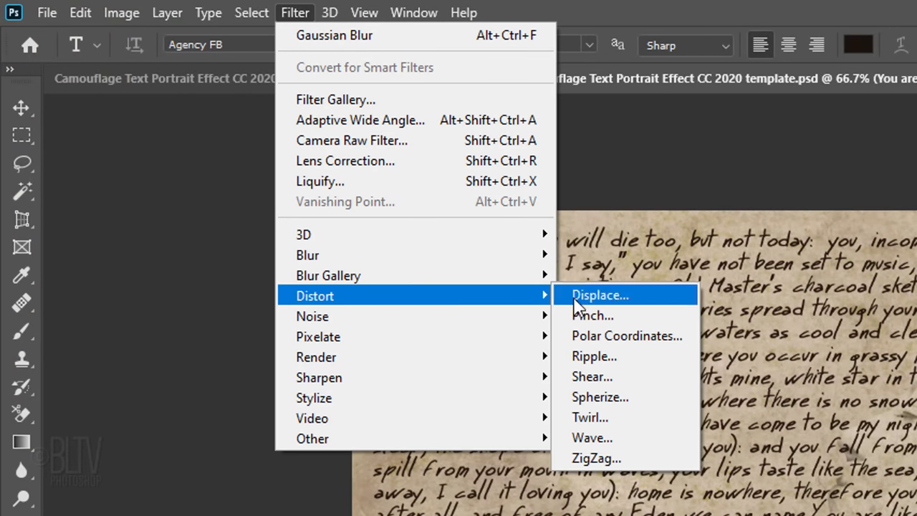
pyautogui.click(594, 296)
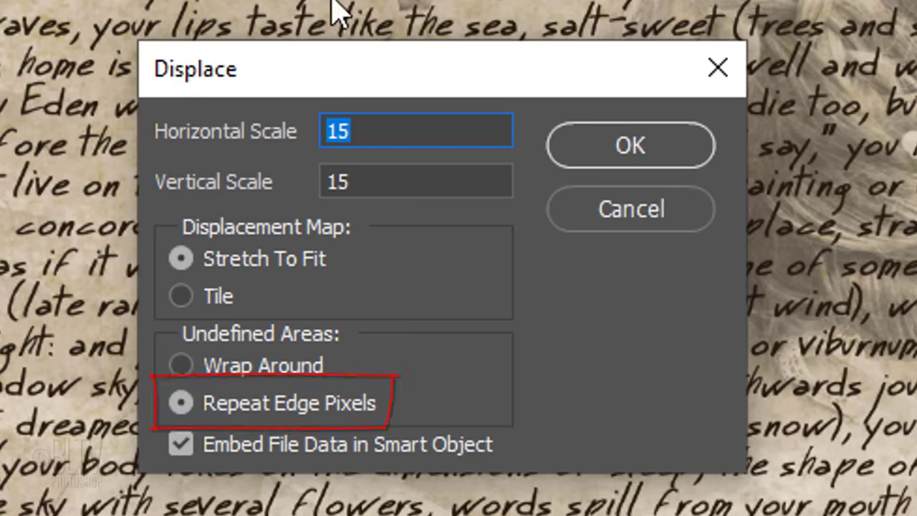
# Apply Displace at 15/15 with Repeat Edge Pixels, using Displacement.psd as the map.
pyautogui.click(627, 145)
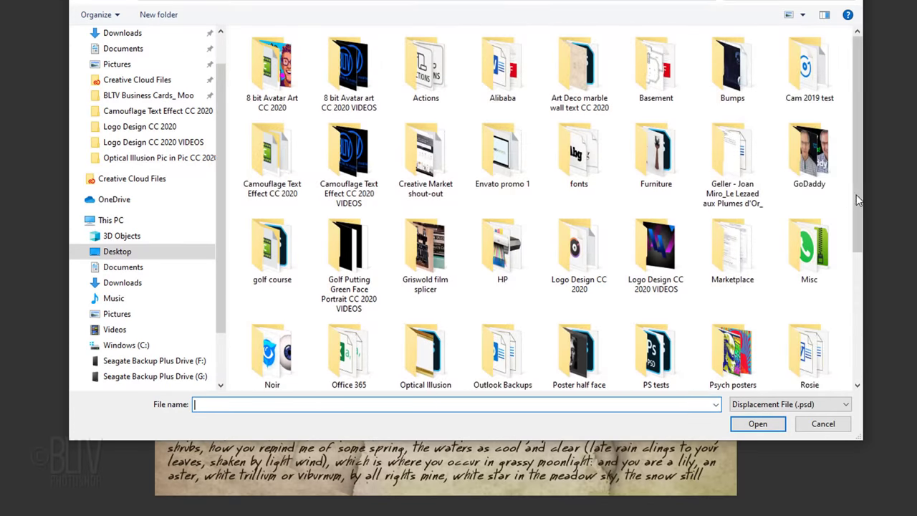
pyautogui.moveTo(858, 188); pyautogui.dragTo(863, 302)
pyautogui.click(732, 262)
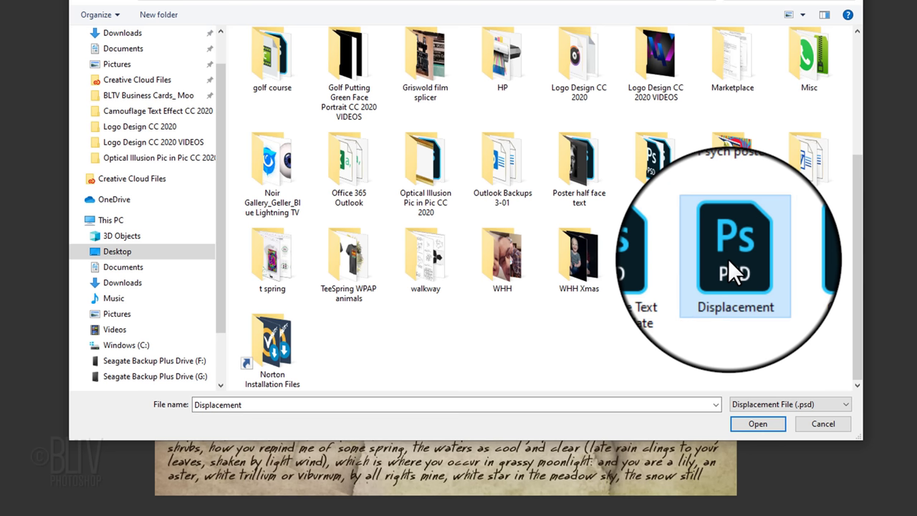
pyautogui.click(758, 423)
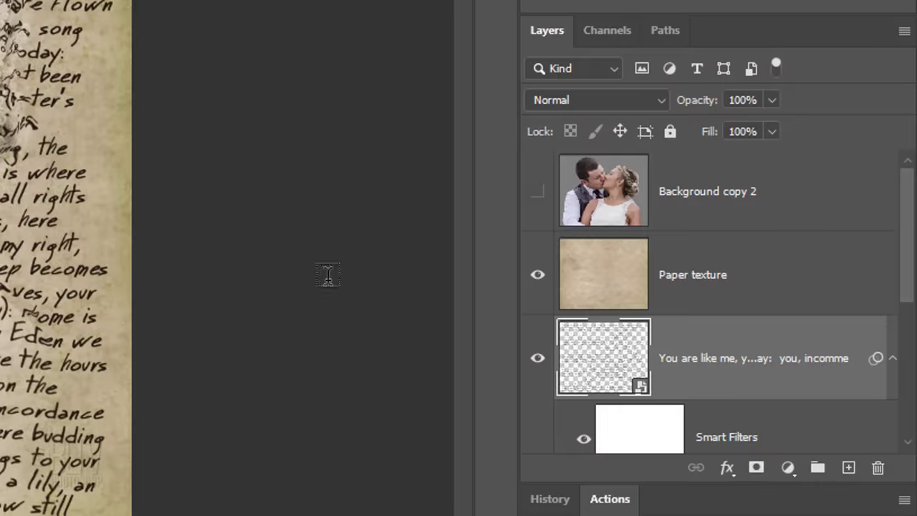
# Unhide and select Background copy 2, then quick-select the man's outline.
pyautogui.click(537, 194)
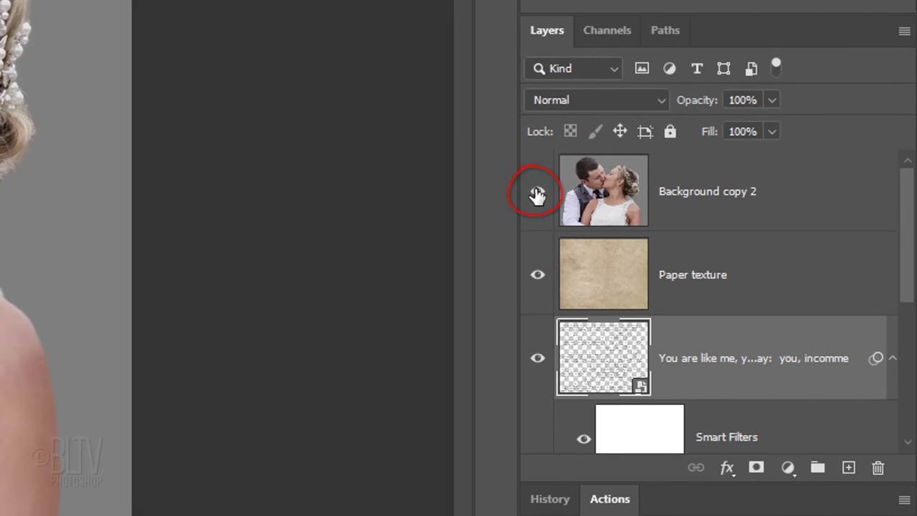
pyautogui.click(604, 199)
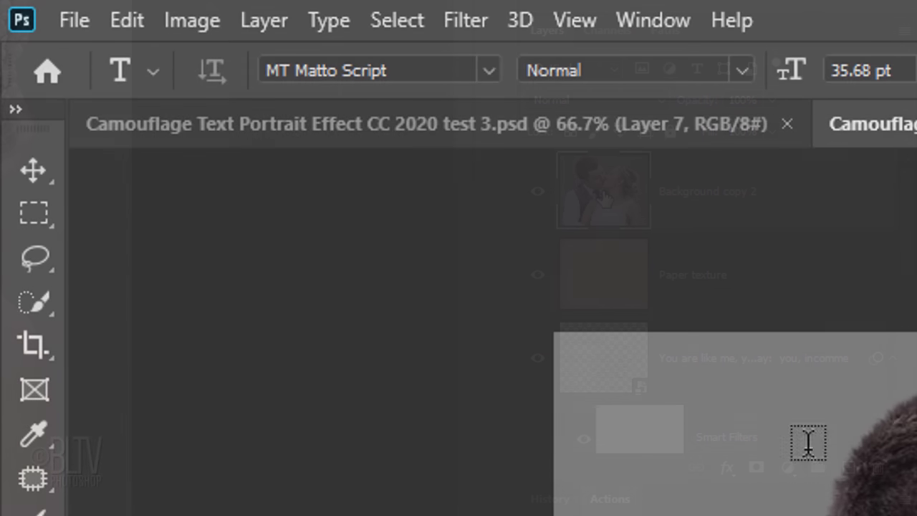
pyautogui.moveTo(81, 296)
pyautogui.mouseDown()
pyautogui.moveTo(123, 307)
pyautogui.moveTo(188, 303)
pyautogui.mouseUp()
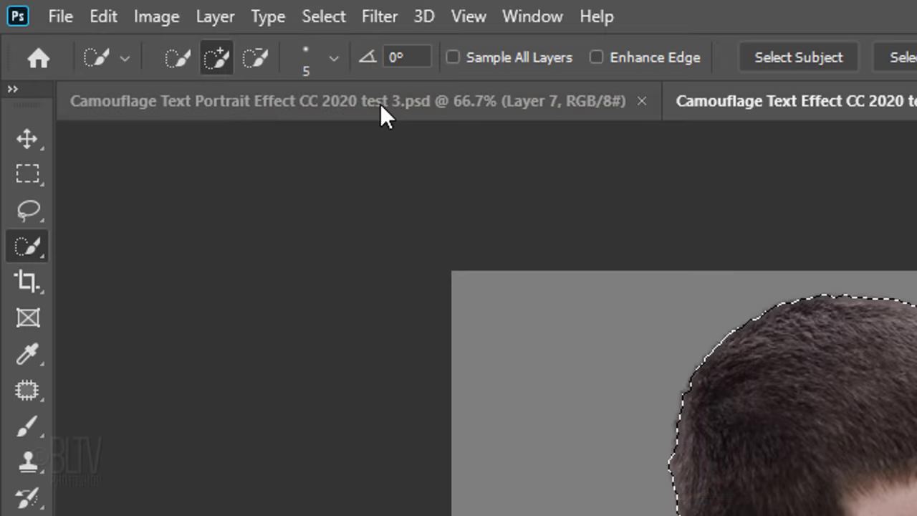
pyautogui.click(323, 16)
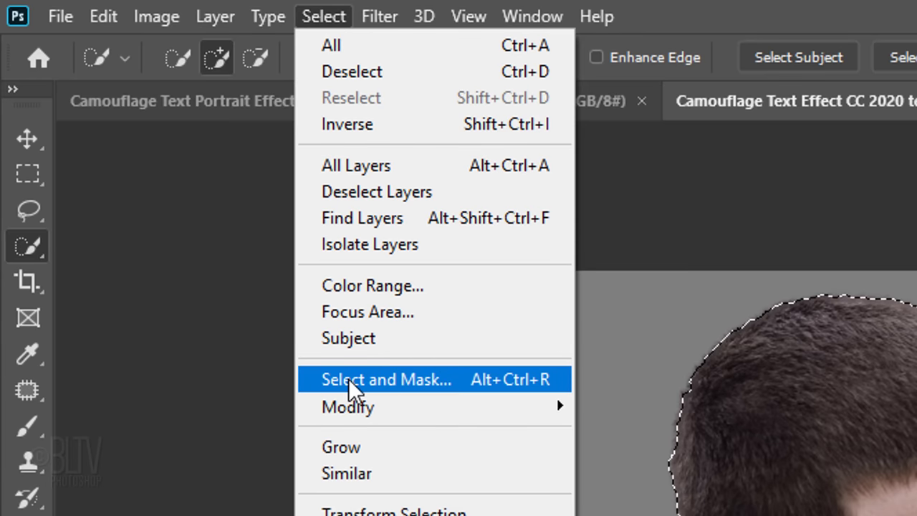
# Open the legacy Refine Edge dialog and enable Smart Radius at 3.6 px.
pyautogui.press('shift')
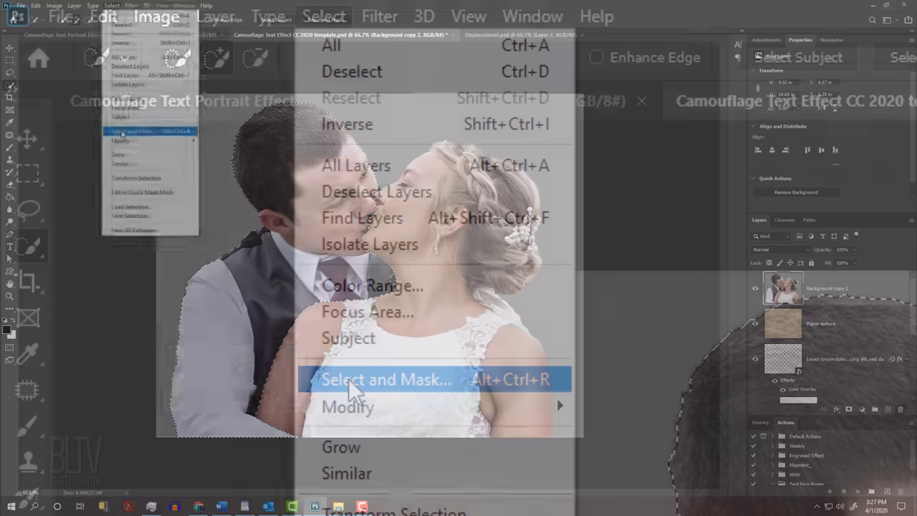
pyautogui.keyDown('shift'); pyautogui.click(353, 391); pyautogui.keyUp('shift')
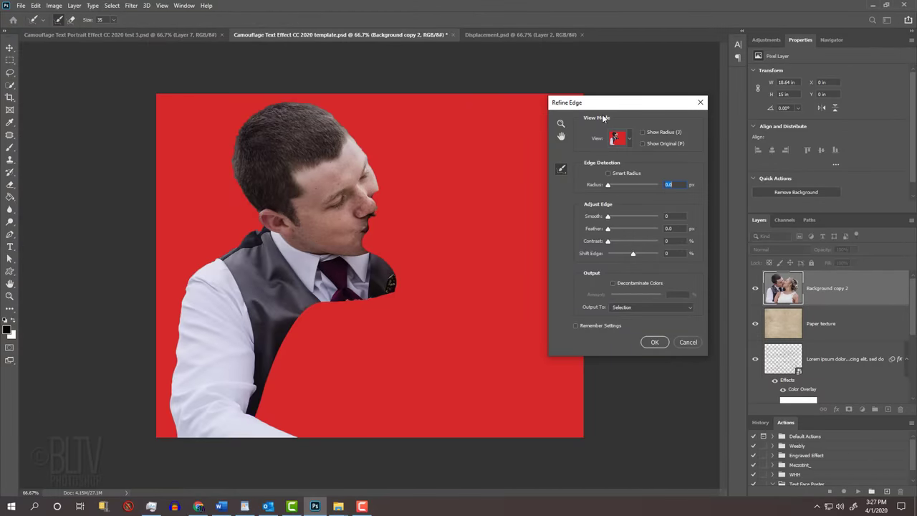
pyautogui.moveTo(632, 105); pyautogui.dragTo(493, 130)
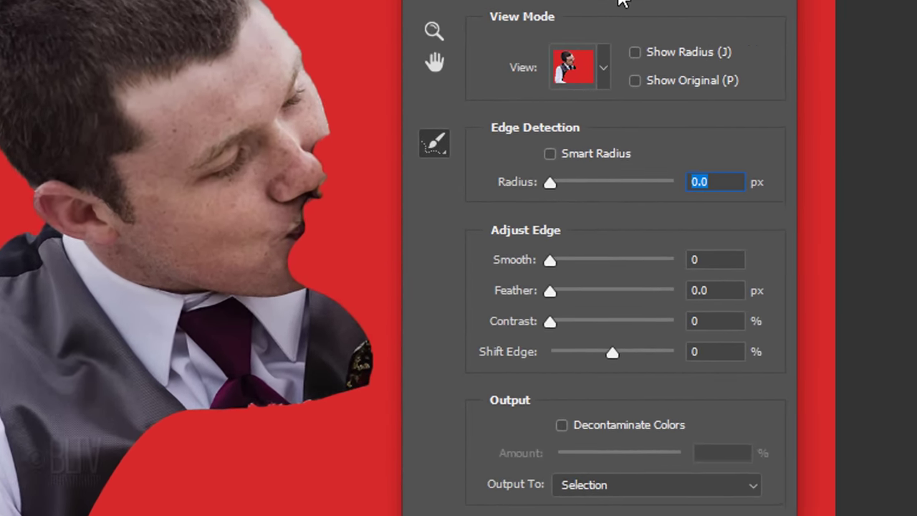
pyautogui.click(550, 152)
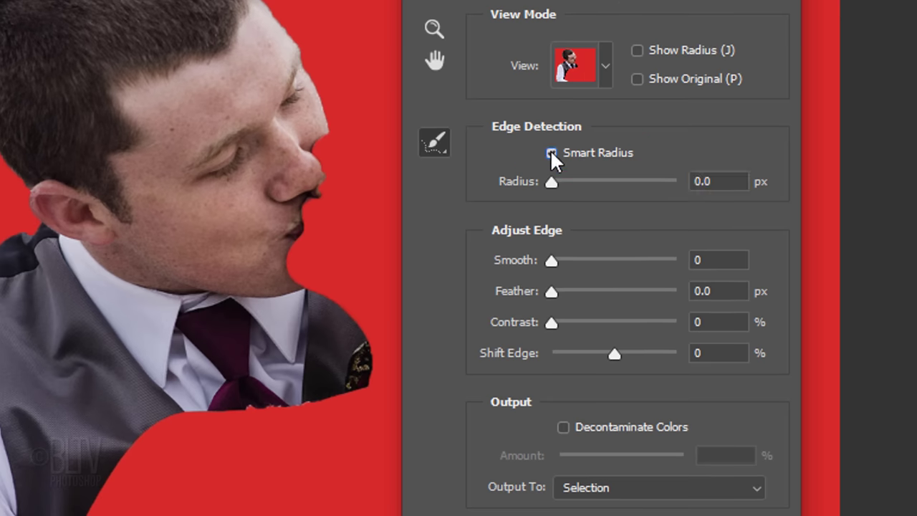
pyautogui.moveTo(549, 181); pyautogui.dragTo(576, 180)
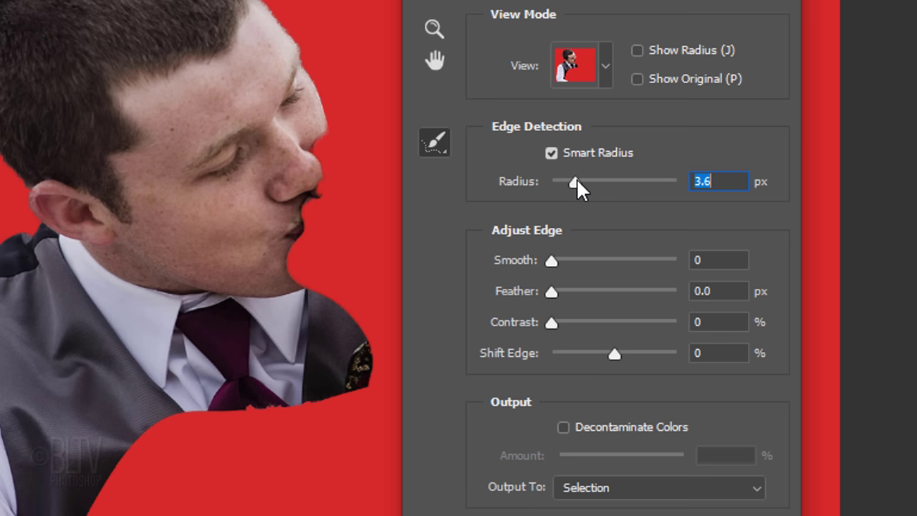
# Decontaminate colours at 100% and output to a new layer with layer mask.
pyautogui.click(563, 427)
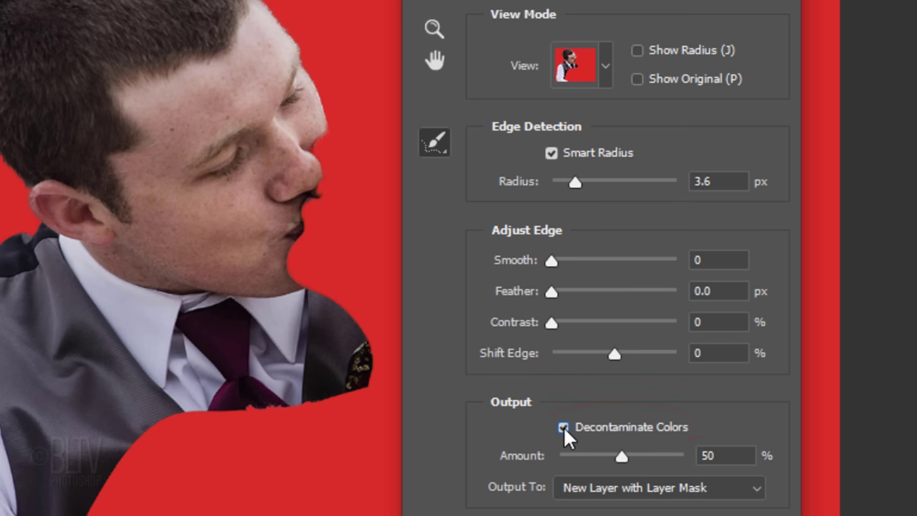
pyautogui.moveTo(620, 456); pyautogui.dragTo(777, 479)
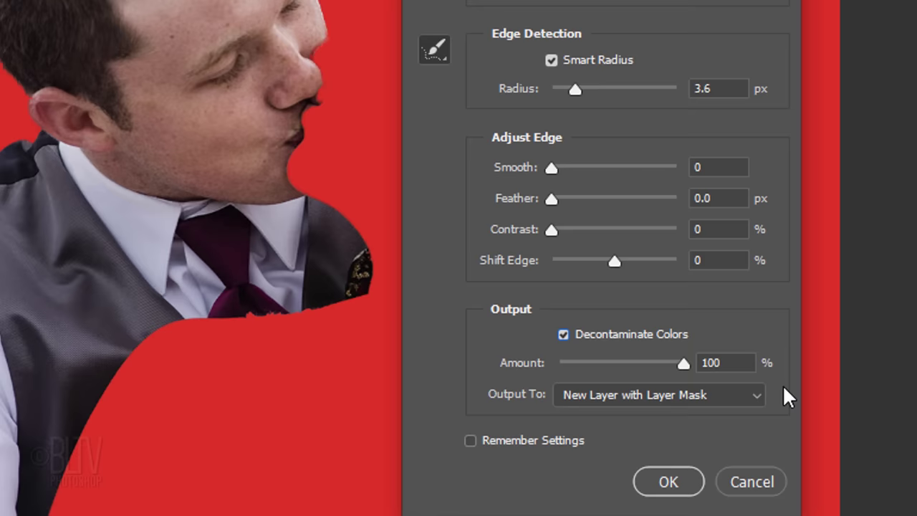
pyautogui.click(650, 457)
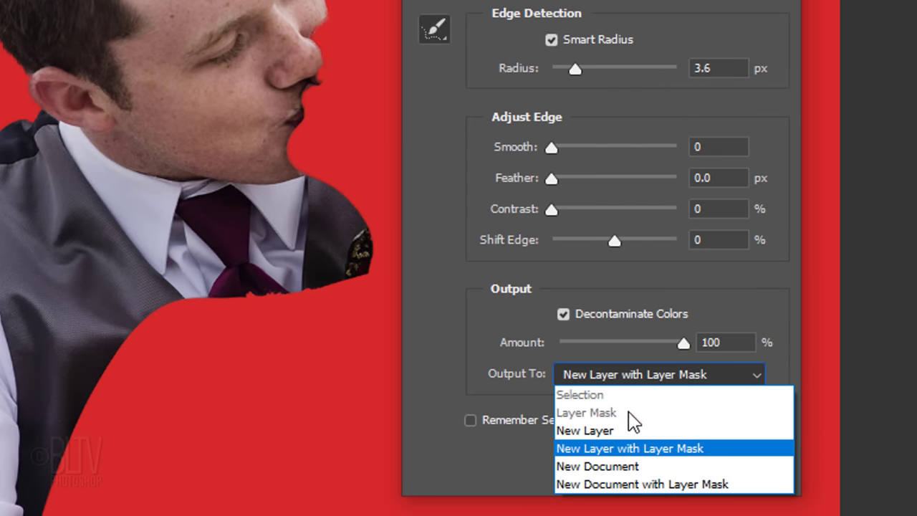
pyautogui.click(622, 450)
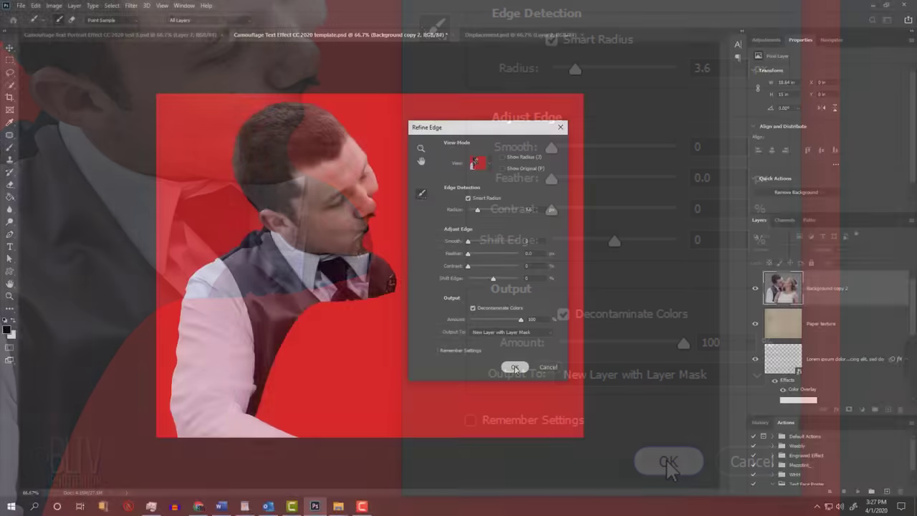
pyautogui.click(514, 368)
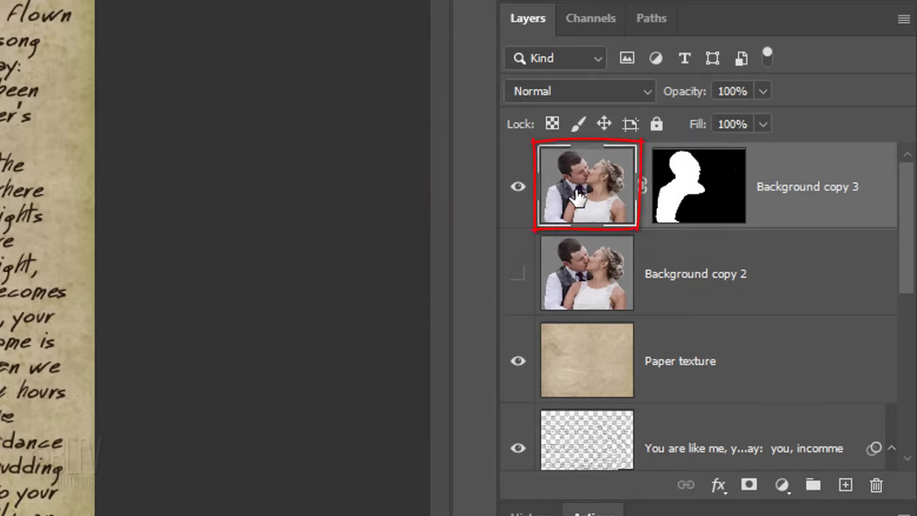
# Give Background copy 3 a Multiply drop shadow: 30% opacity, 32°, 40 px distance, 35 px size.
pyautogui.doubleClick(579, 199)
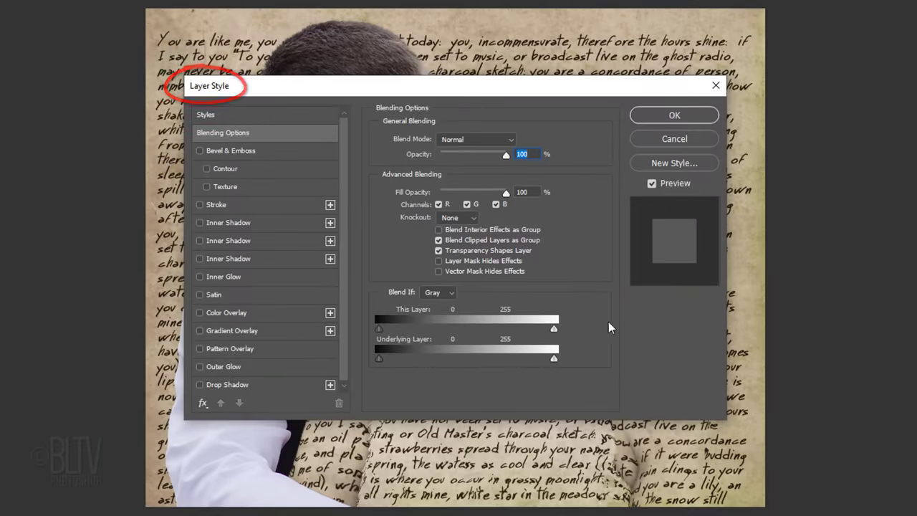
pyautogui.click(223, 385)
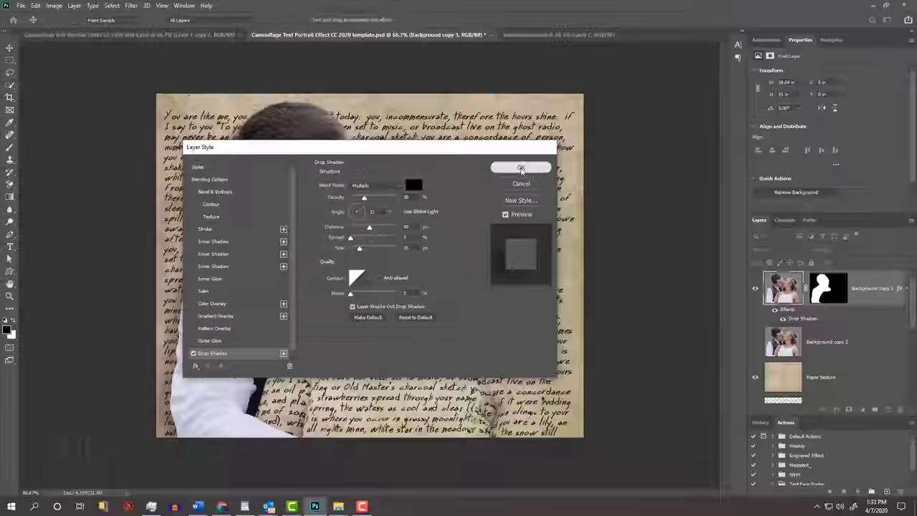
pyautogui.click(813, 40)
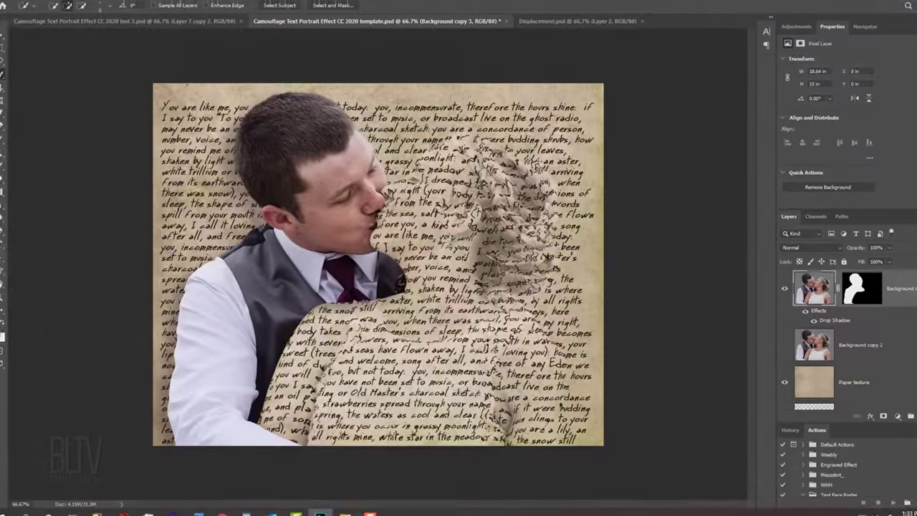